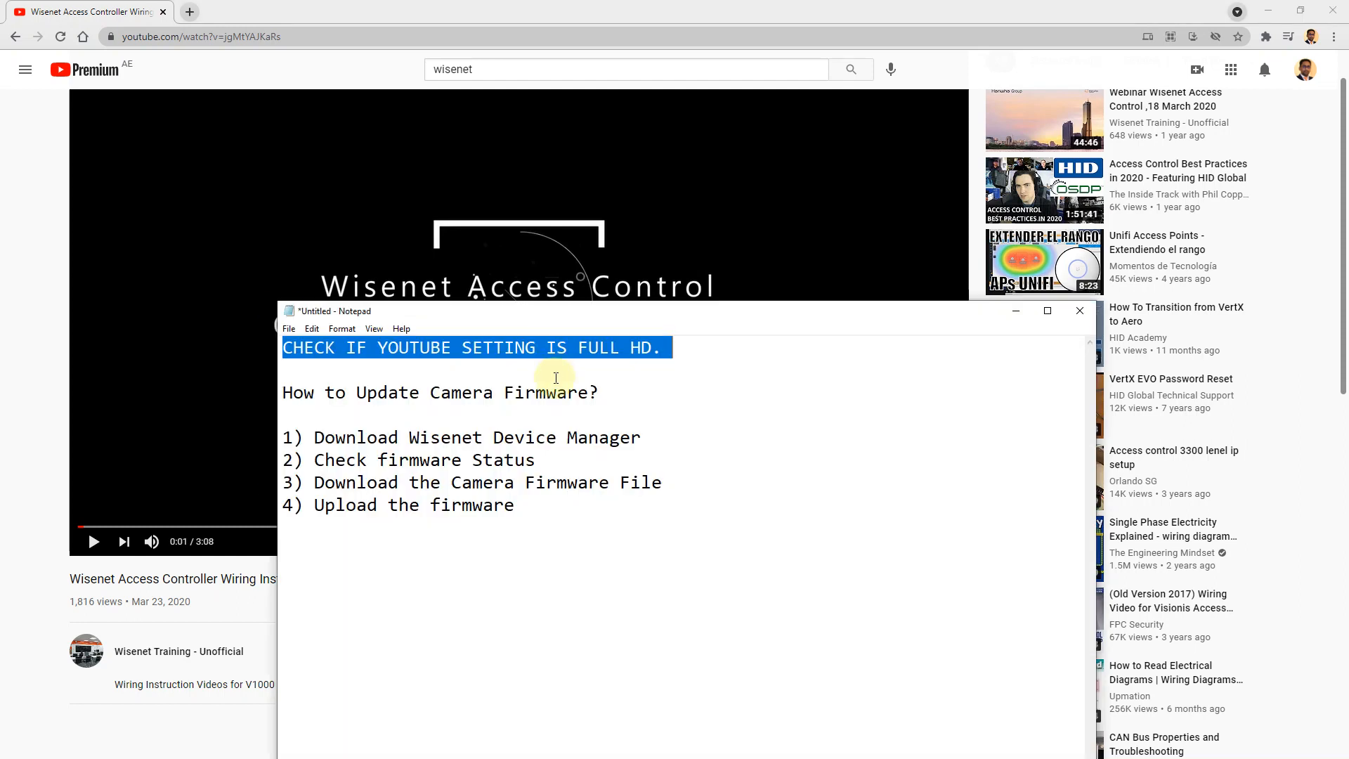
Step: Review the camera firmware update checklist in Notepad, marking the Download Wisenet Device Manager item
left_click_drag(419, 394, 556, 412)
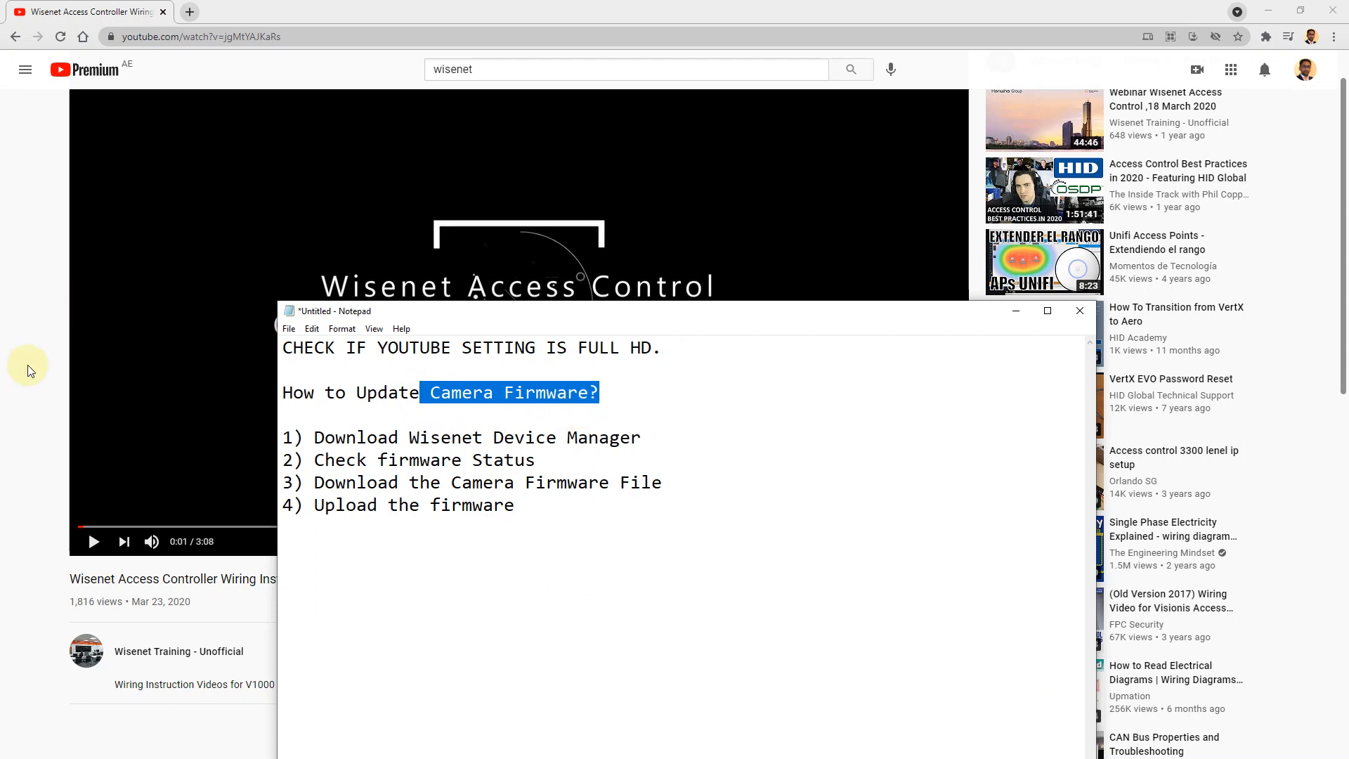
left_click(377, 433)
left_click_drag(398, 438, 643, 439)
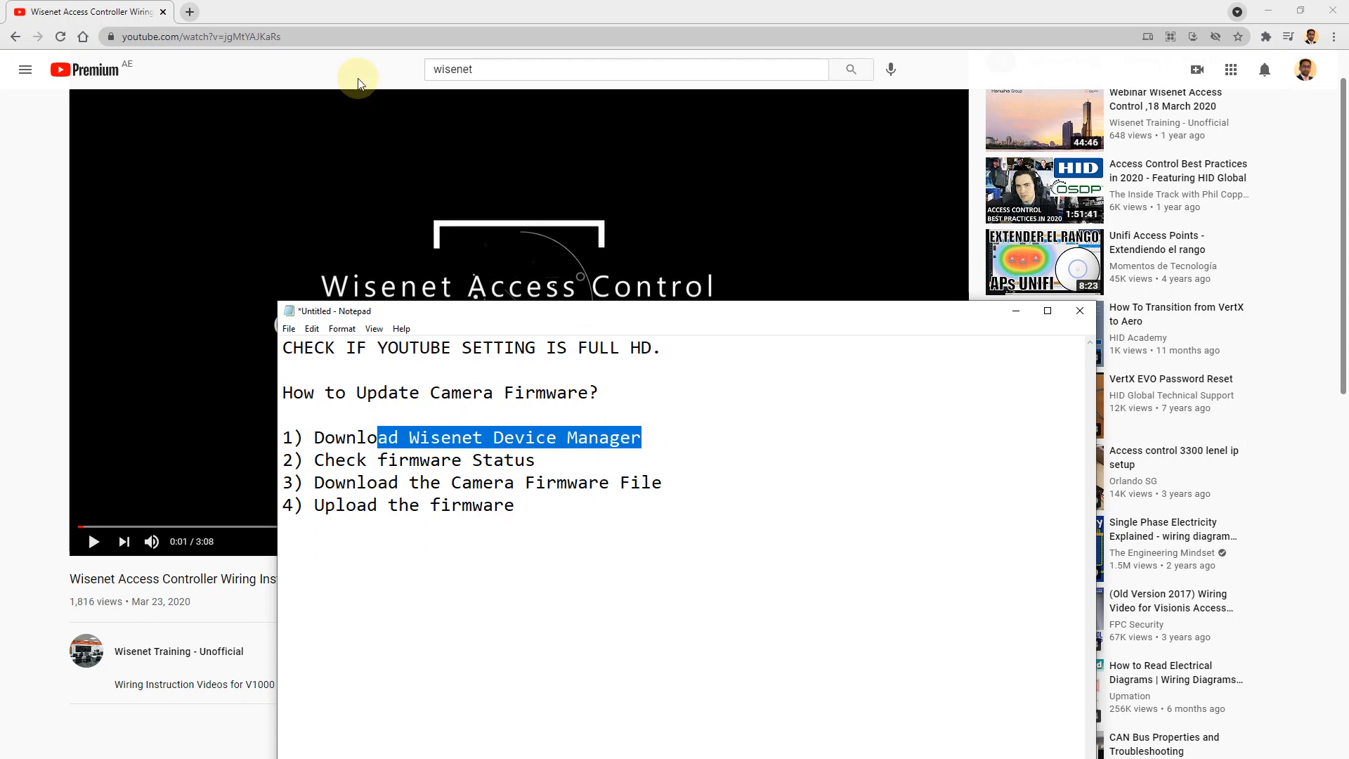
Step: Switch to Chrome and open the hanwha-security.com website
left_click(375, 43)
type("hanwha")
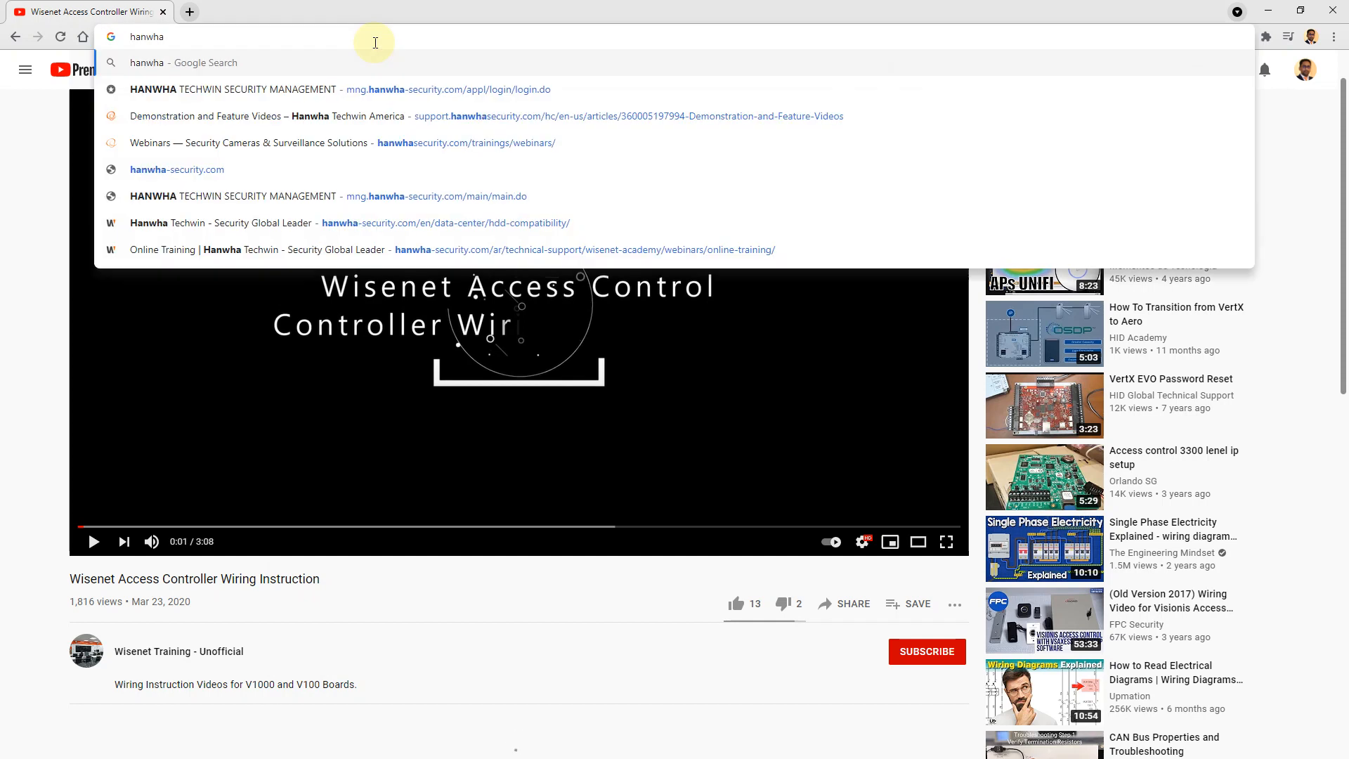
type("-security.com")
key("Return")
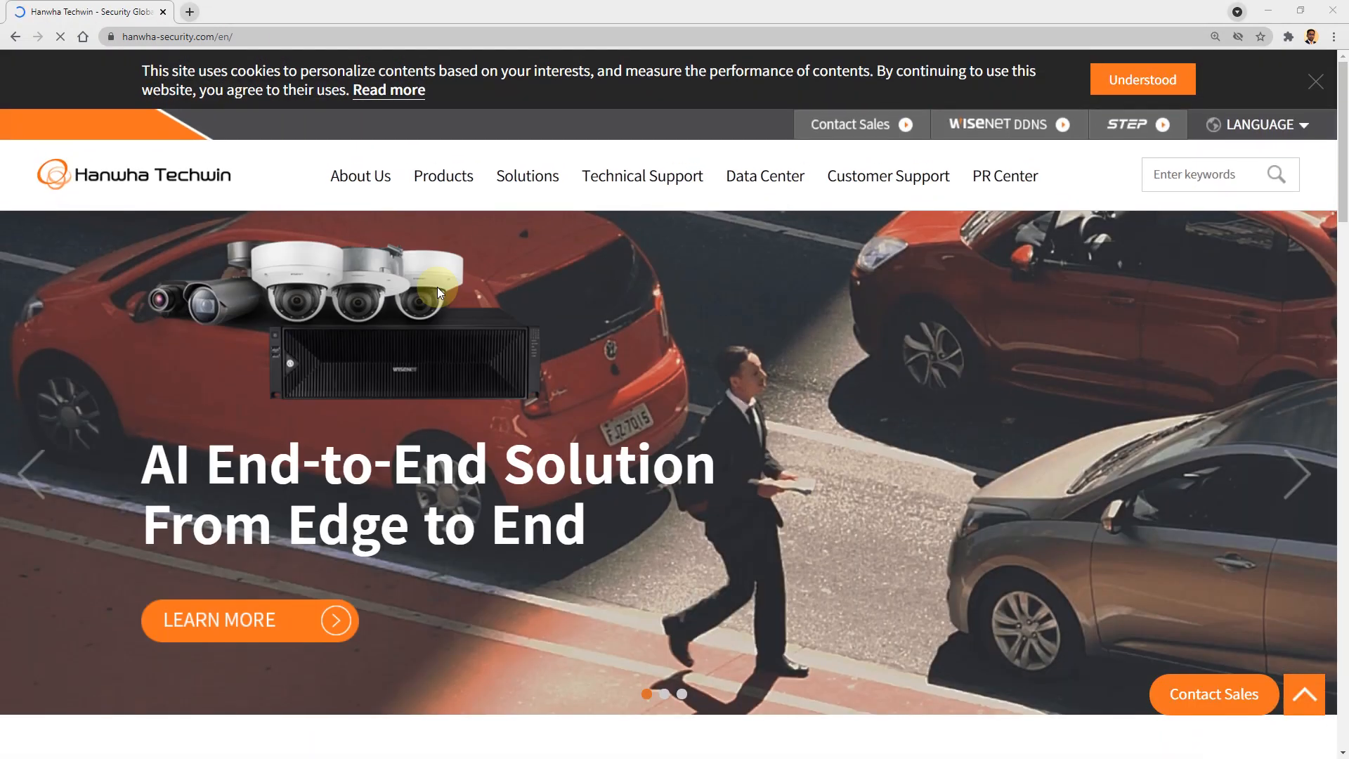
Step: Download Wisenet Device Manager from the website's Online Tool page under Technical Support
mouse_move(618, 188)
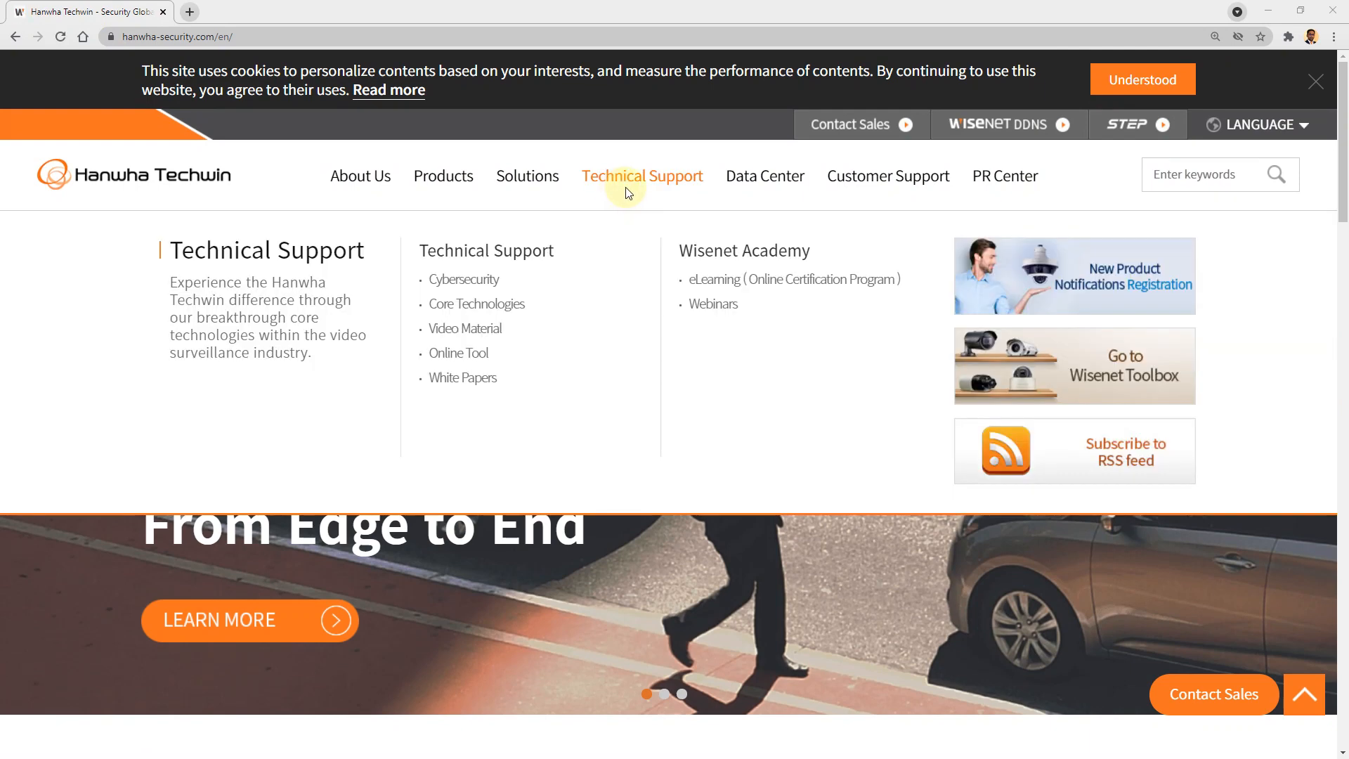
left_click(455, 363)
scroll(451, 356, "down", 5)
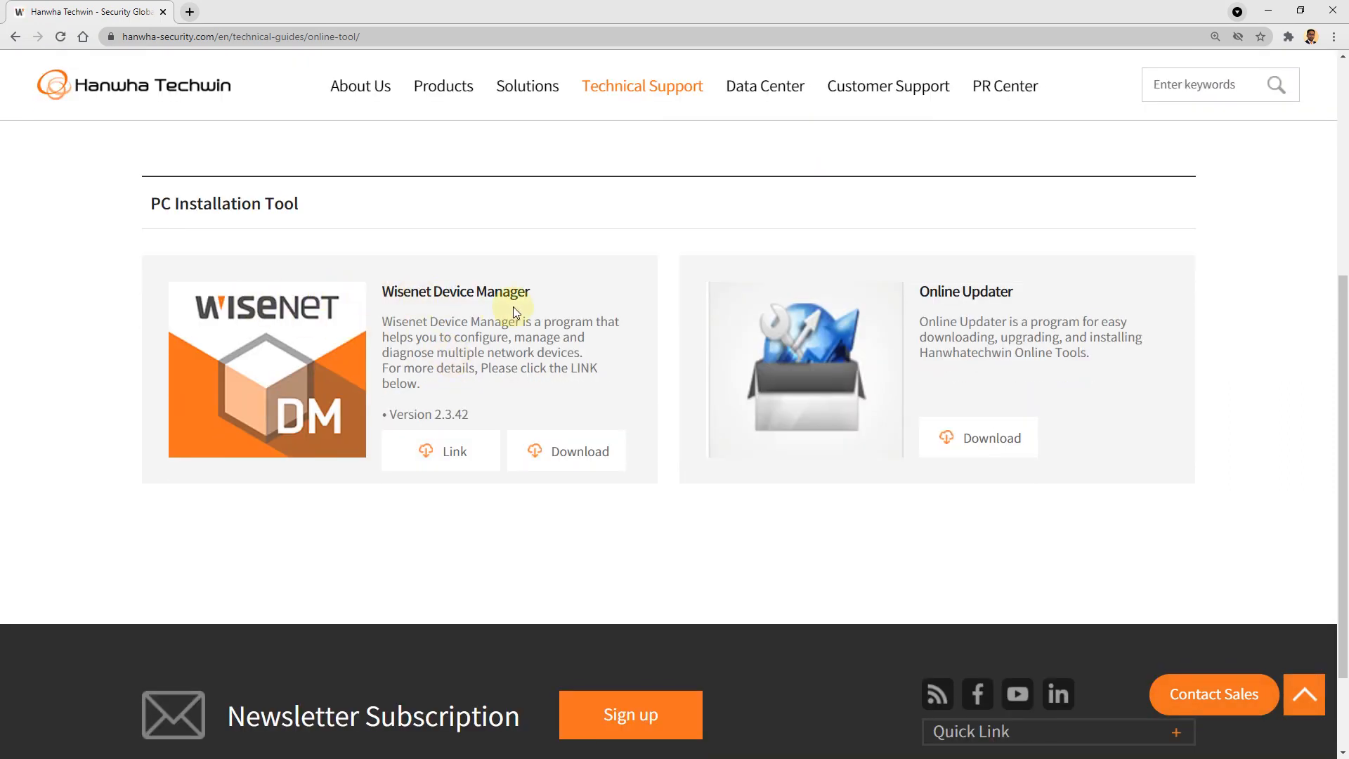
left_click(569, 451)
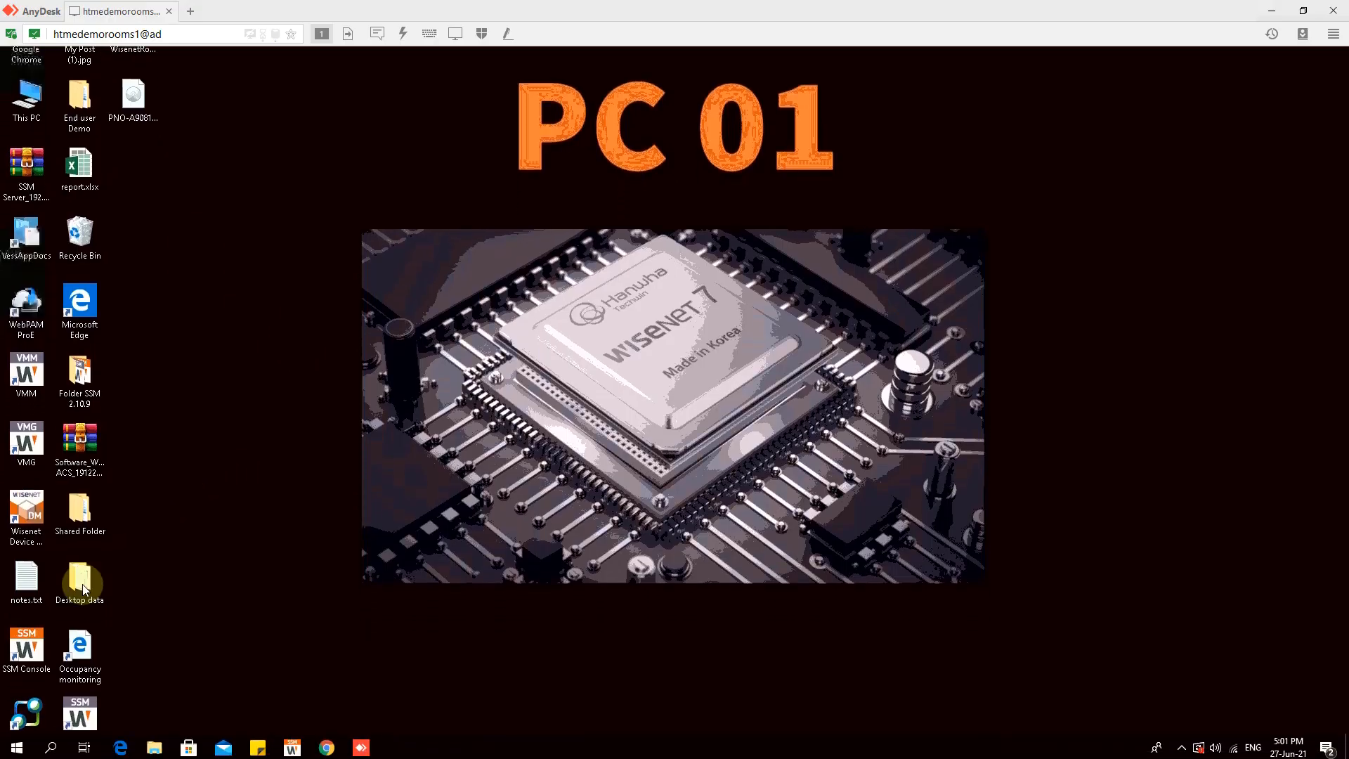
Step: Switch to the AnyDesk remote PC, launch Wisenet Device Manager and search the network for devices
left_click(35, 528)
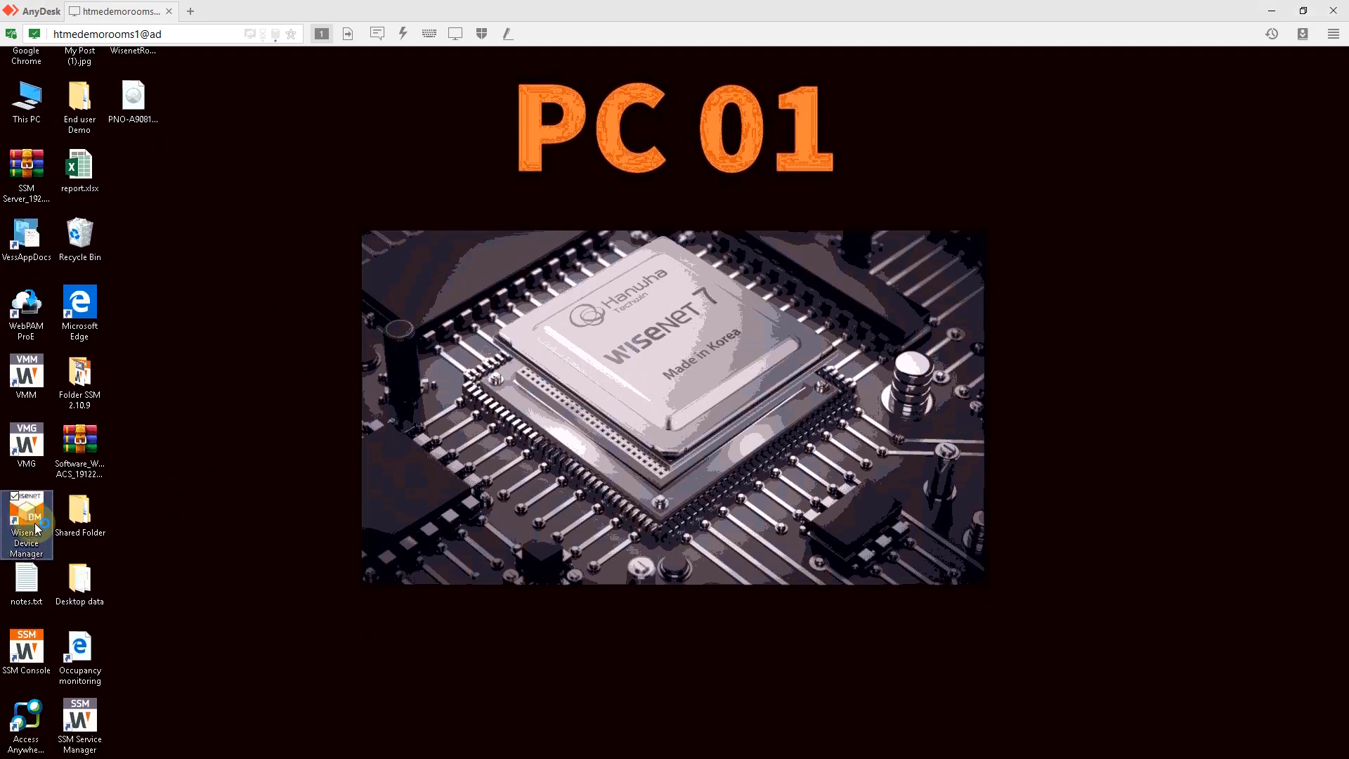
double_click(35, 529)
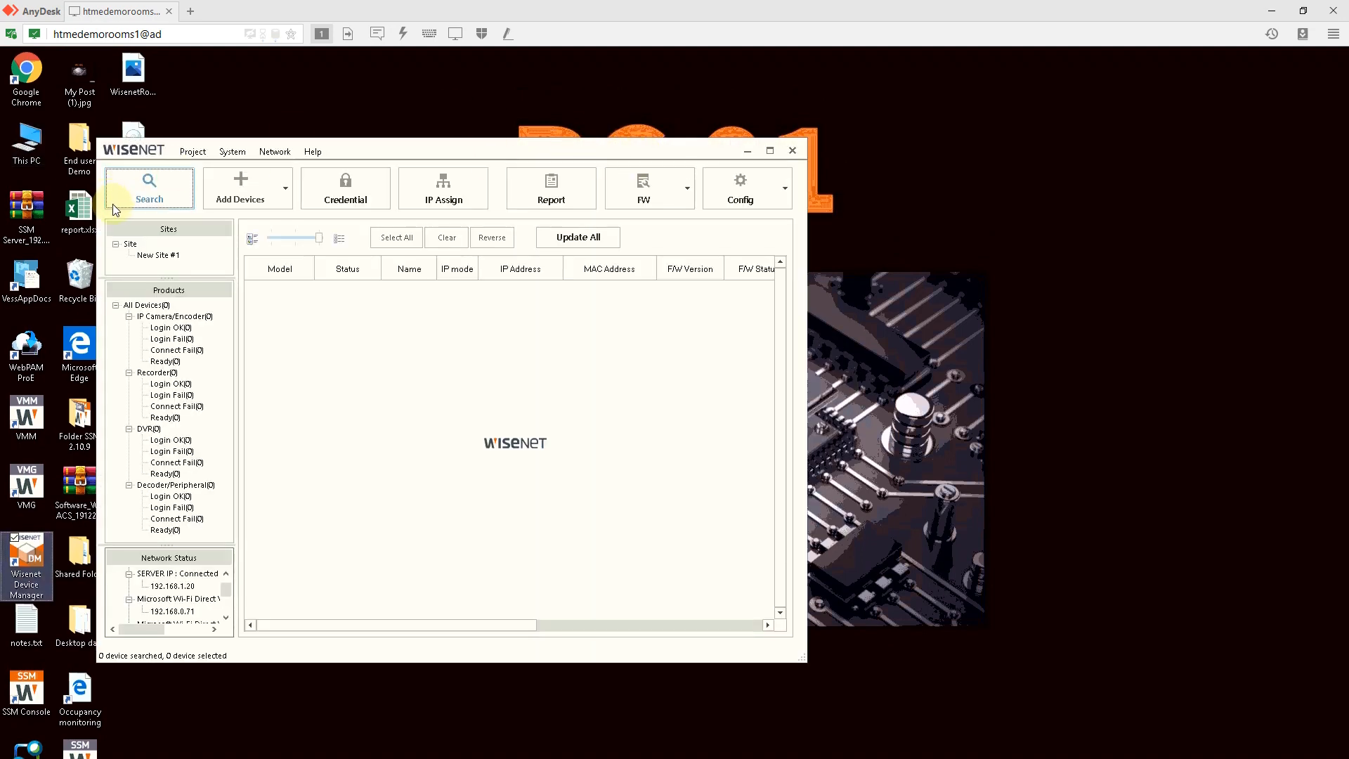
left_click(167, 202)
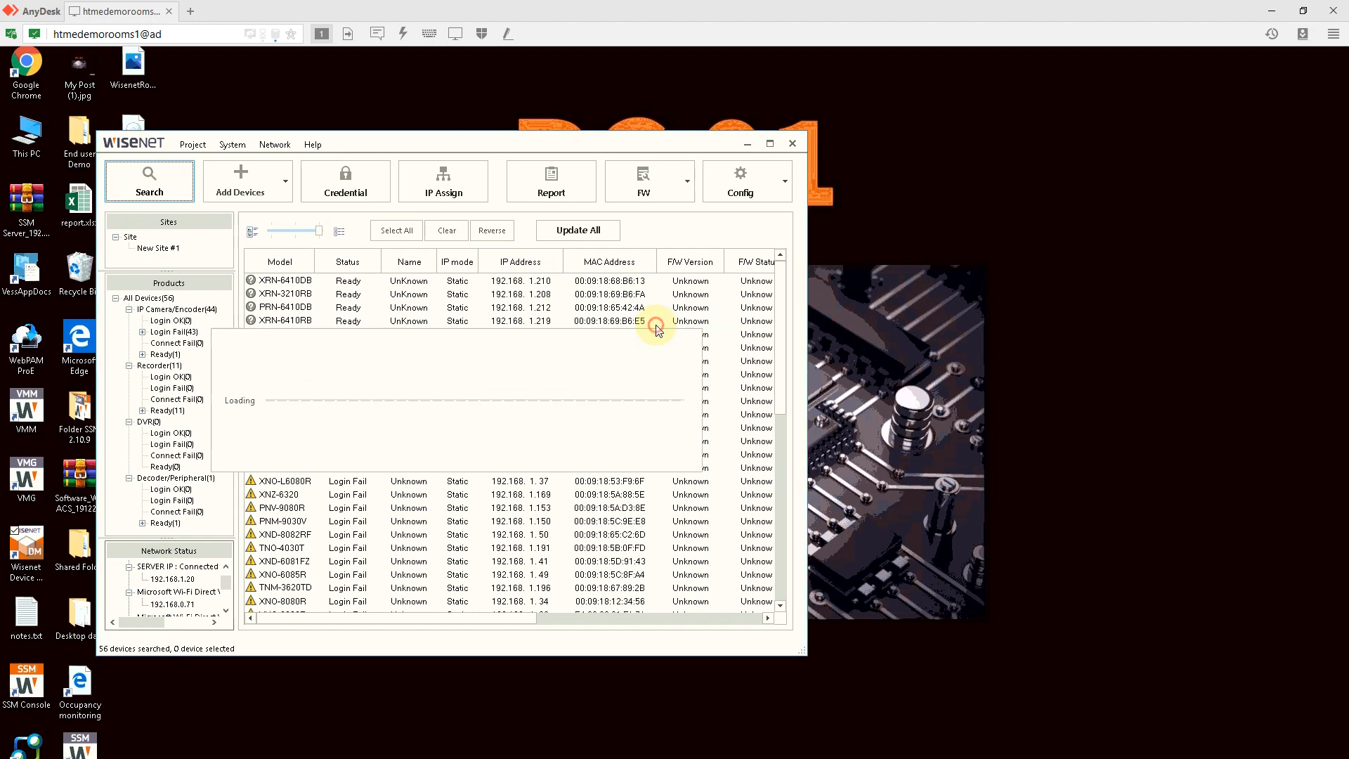
left_click(285, 190)
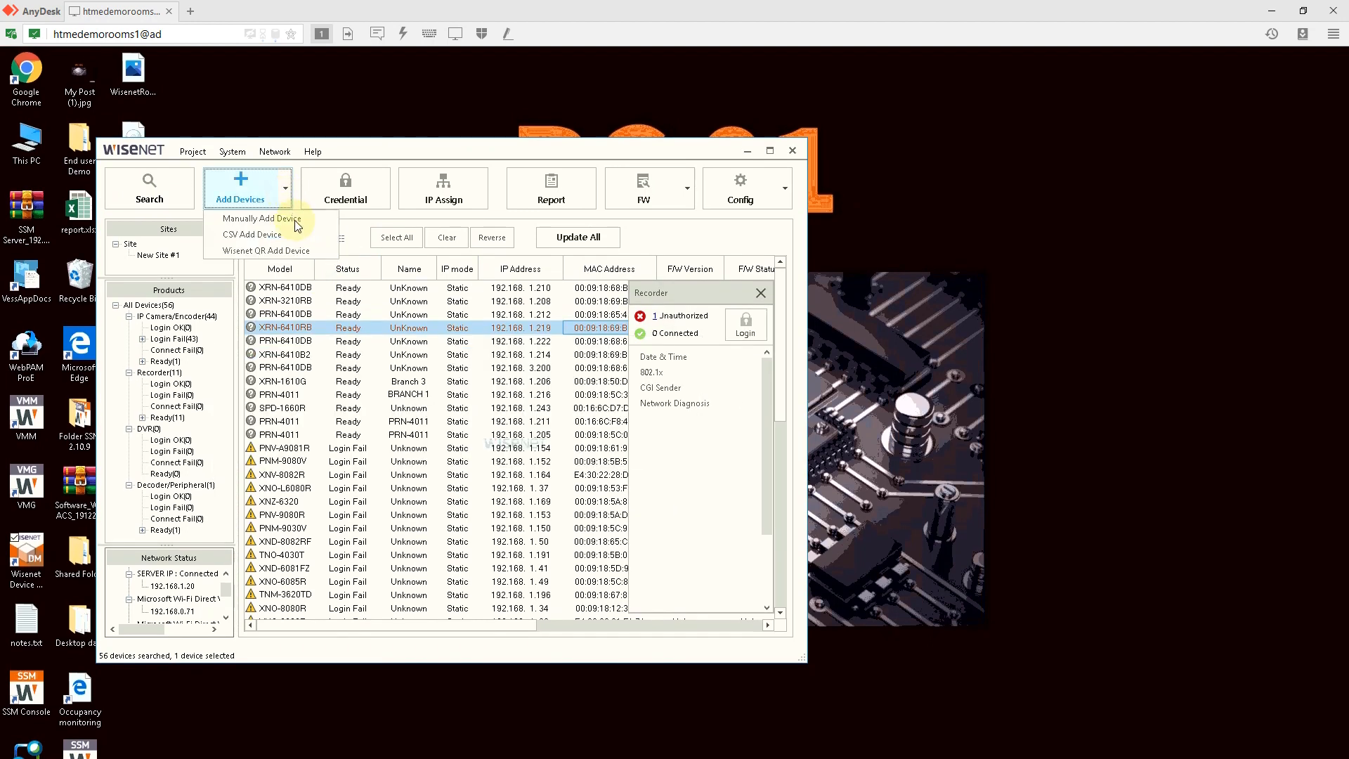
left_click(295, 223)
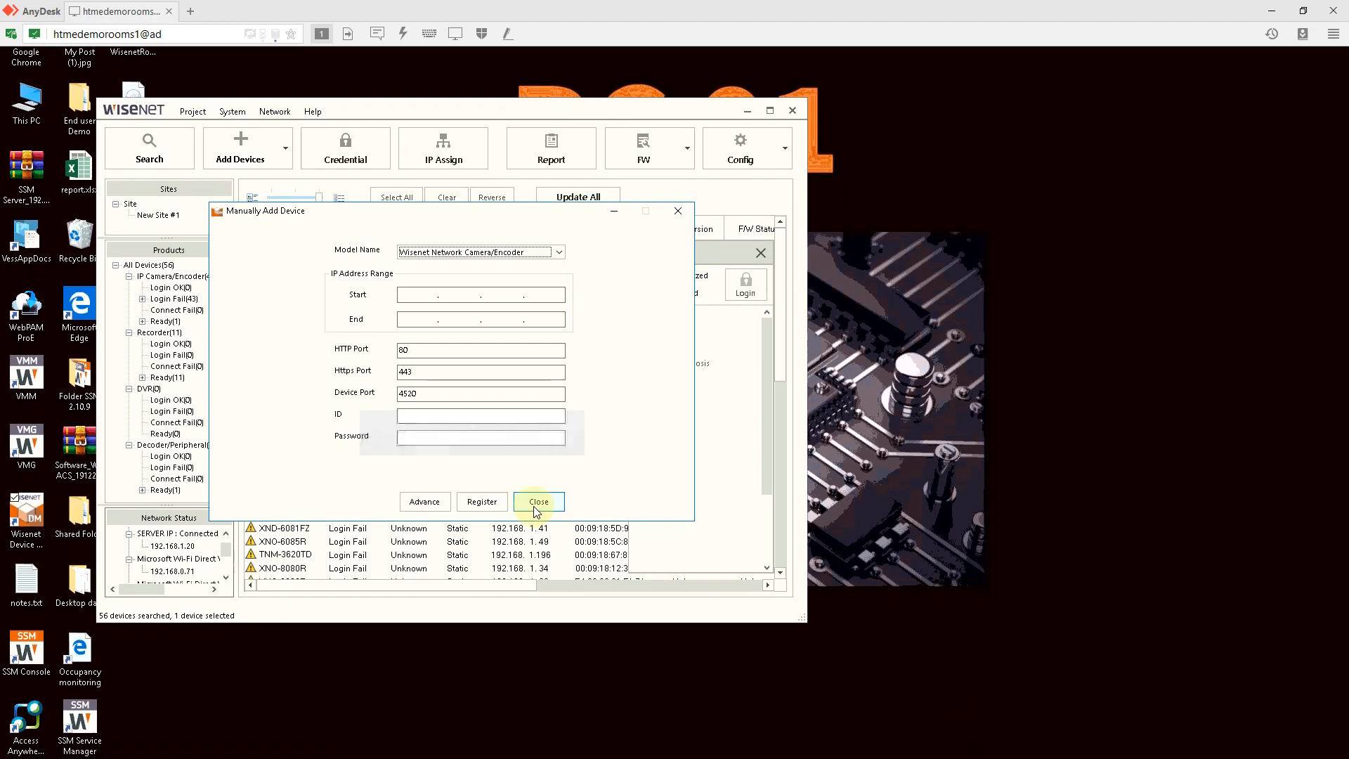
left_click(538, 502)
Step: Maximize the Wisenet Device Manager window and filter the device list to IP Camera/Encoder products
left_click(769, 153)
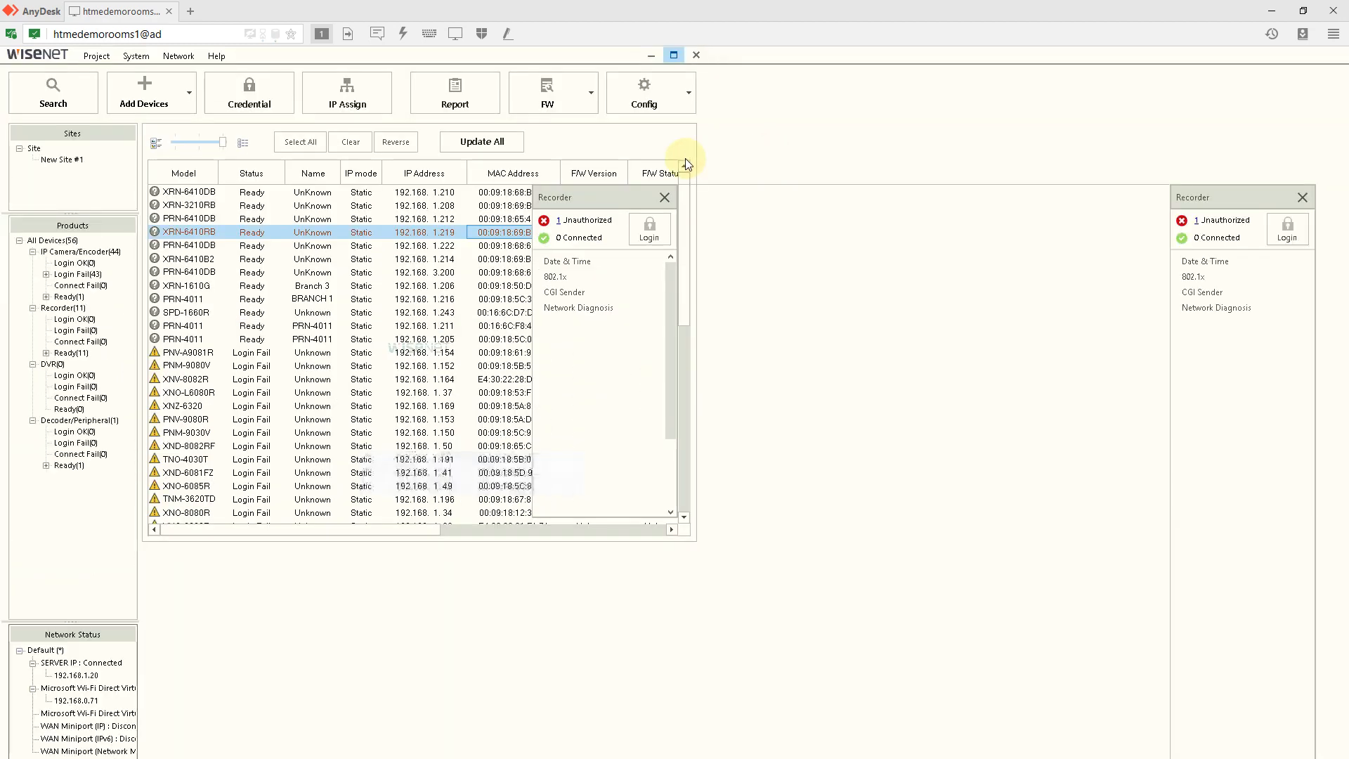
left_click(67, 305)
left_click(84, 251)
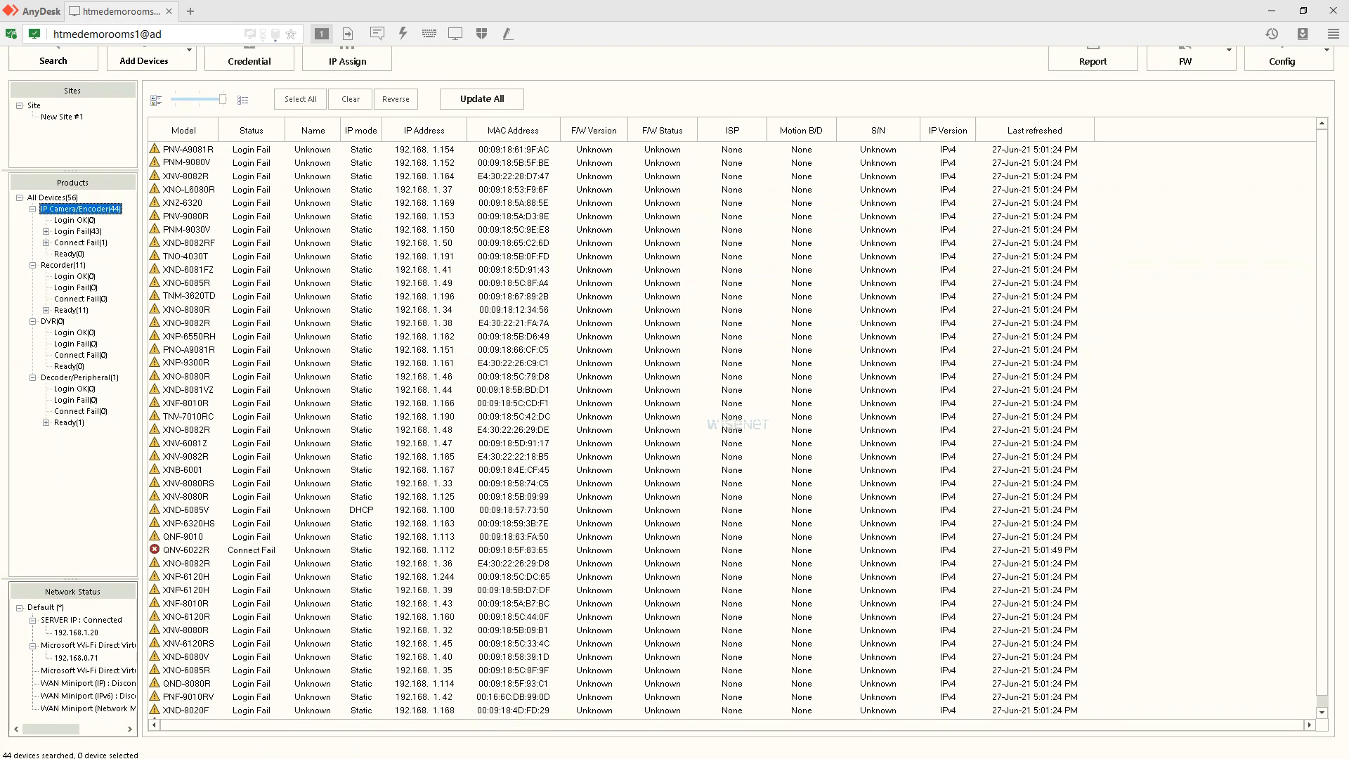
Step: Mark the firmware status item in the notes, then log in to cameras XNV-8082R through TNO-4030T as admin with the current device password
key("alt+Tab")
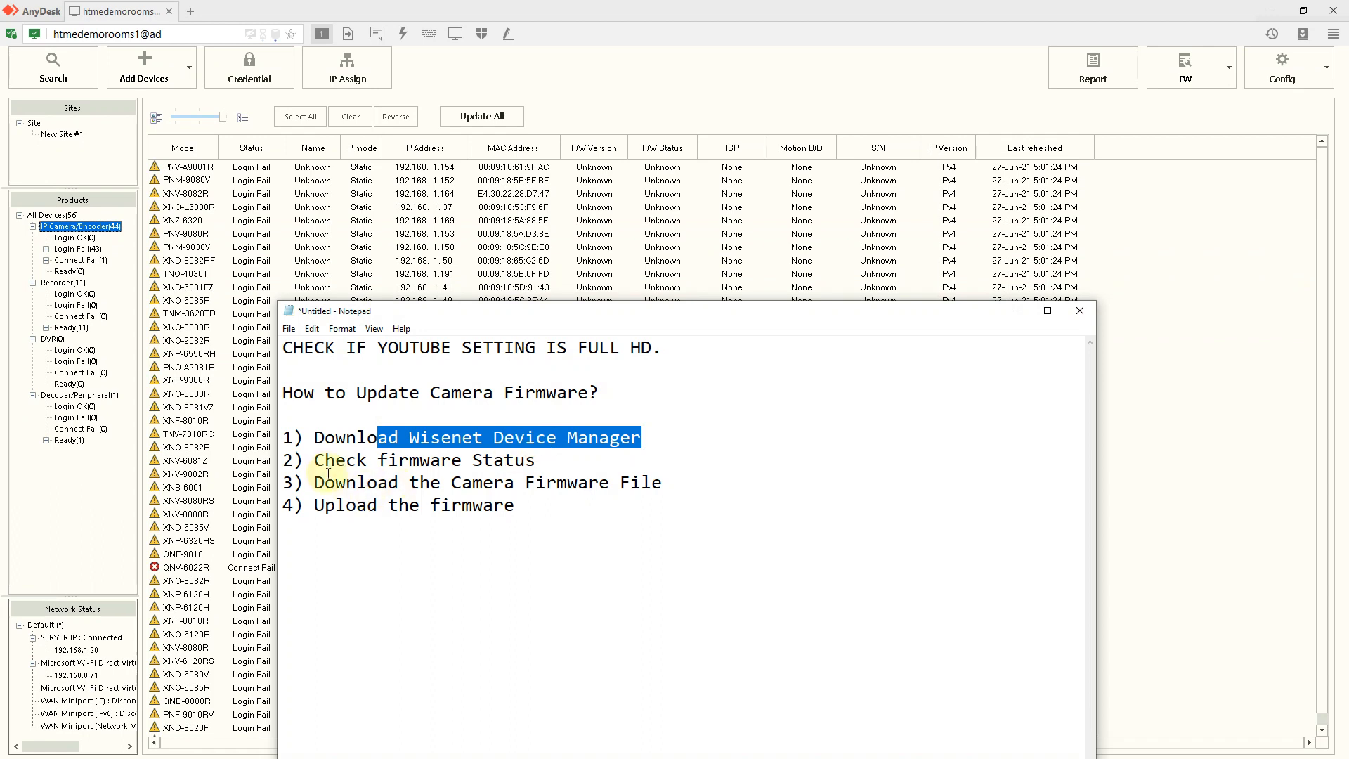
left_click_drag(326, 461, 545, 448)
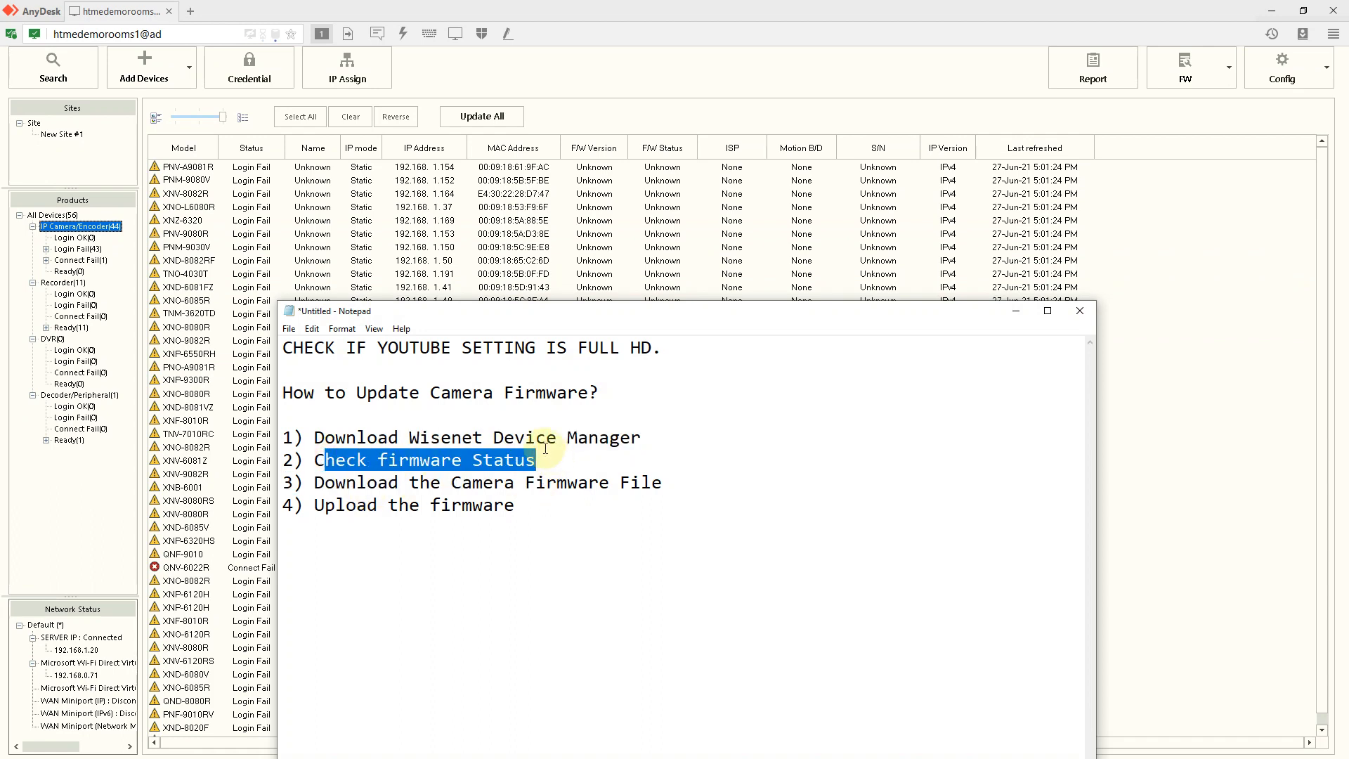
left_click(180, 219)
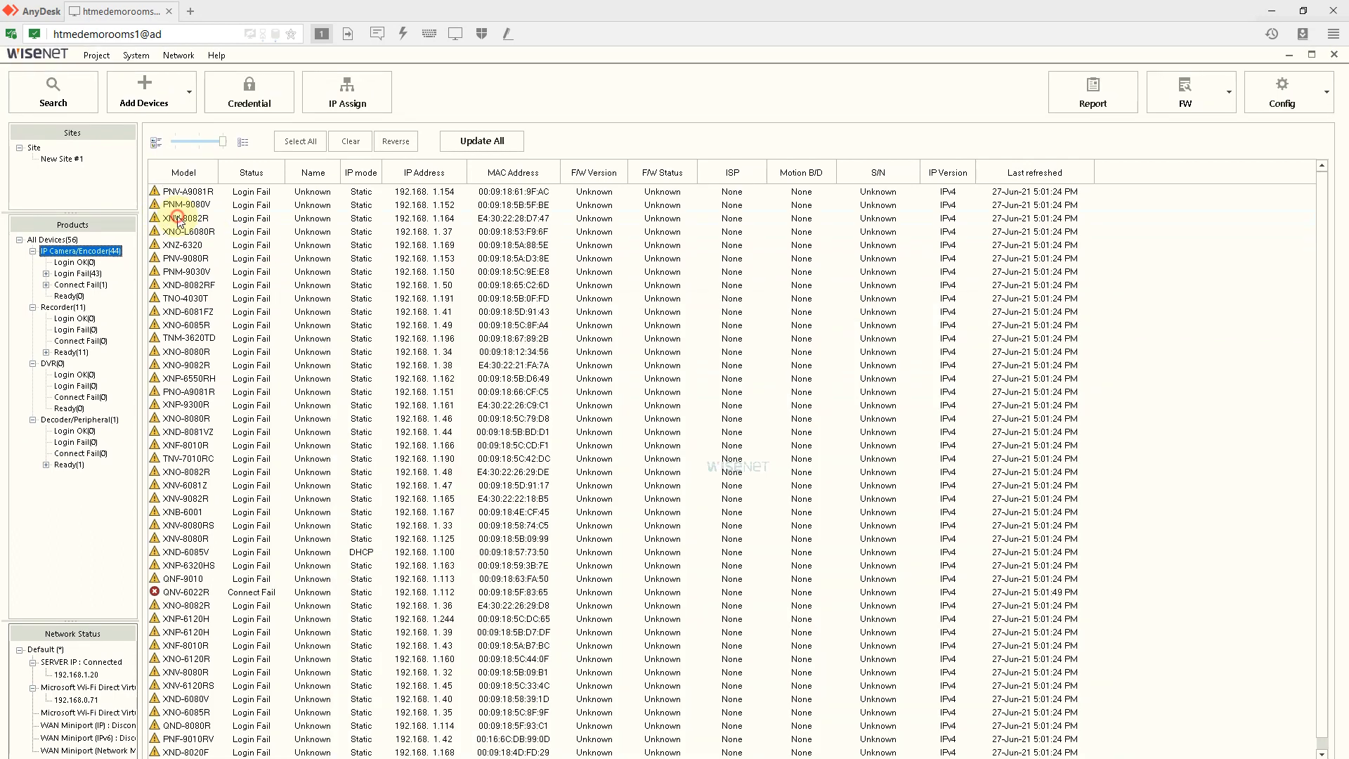
left_click(199, 295, "shift")
left_click(256, 103)
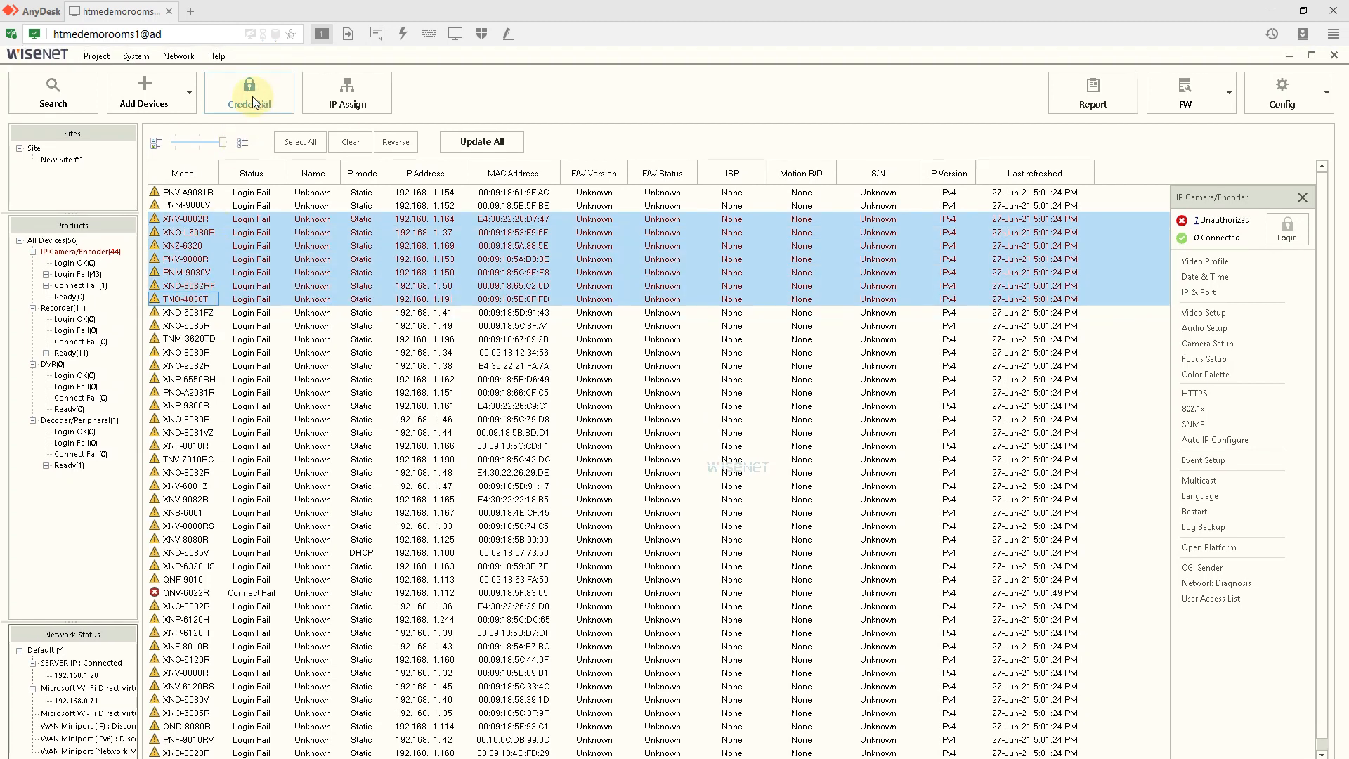
type("********")
left_click(638, 552)
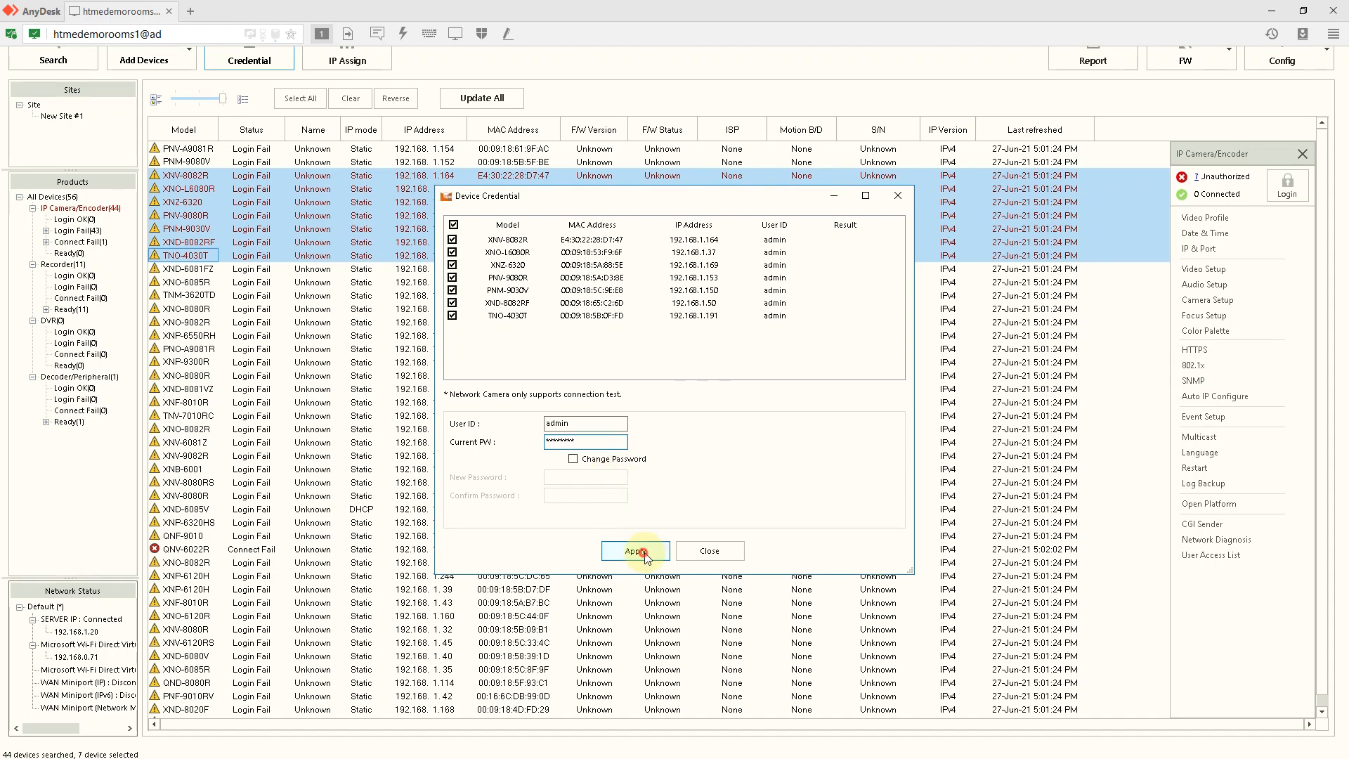
left_click(706, 552)
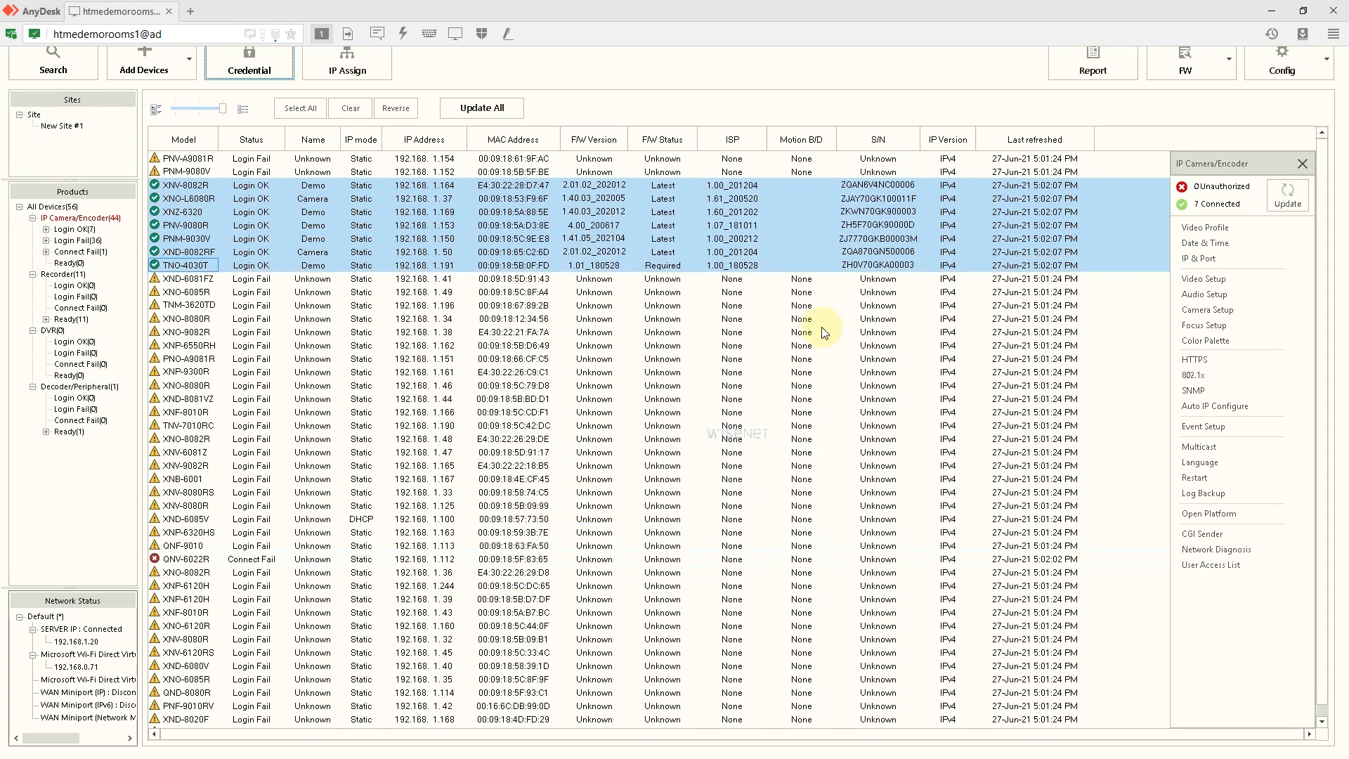
Step: Run a firmware status check on the logged-in cameras, close the notice and select the TNO-4030T
left_click(1229, 93)
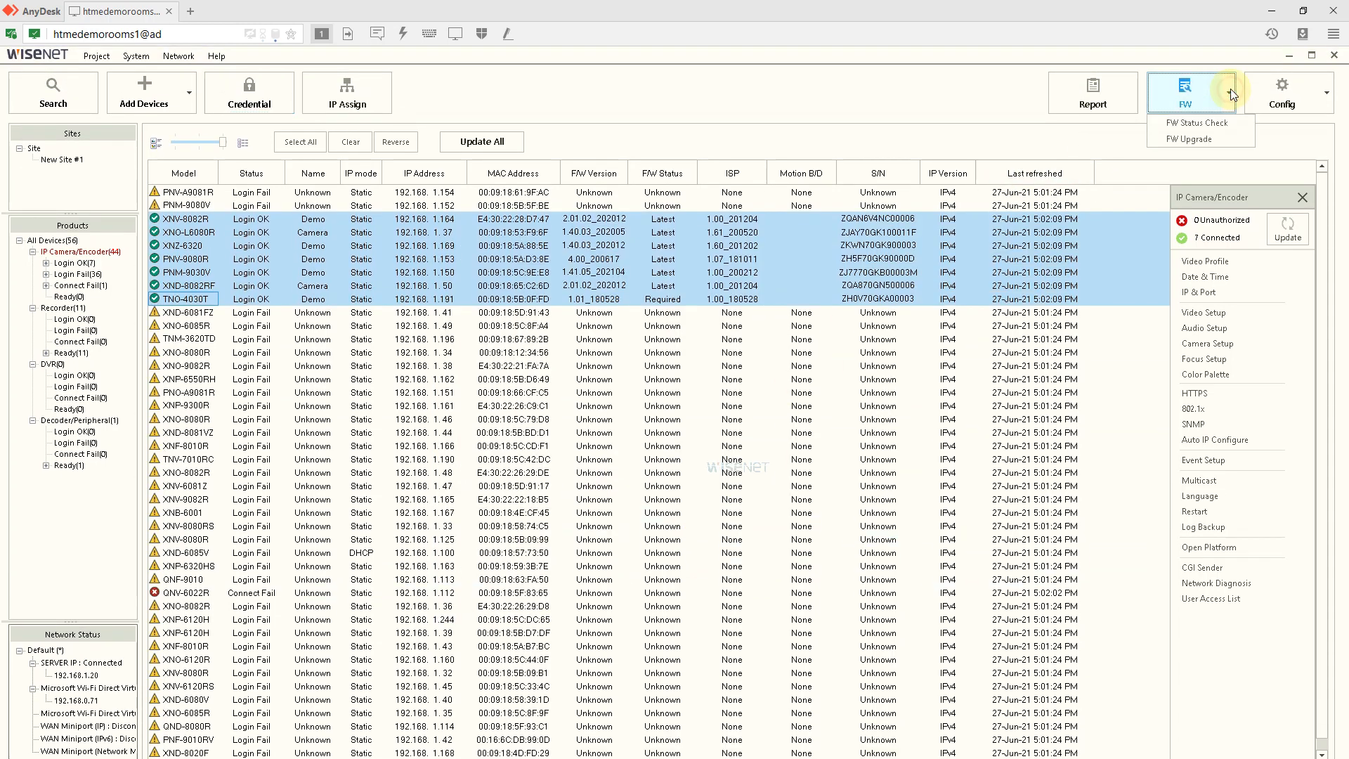
left_click(1208, 125)
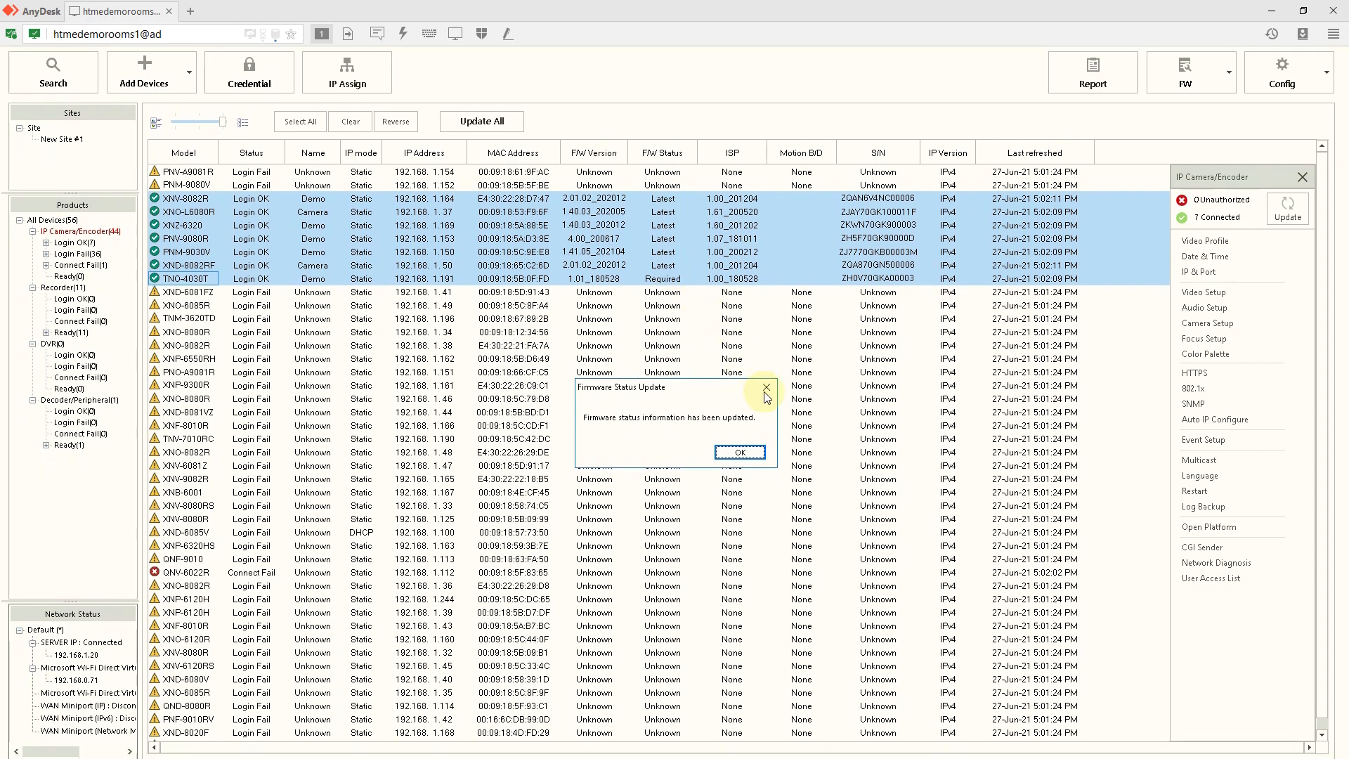
left_click(765, 388)
mouse_move(676, 301)
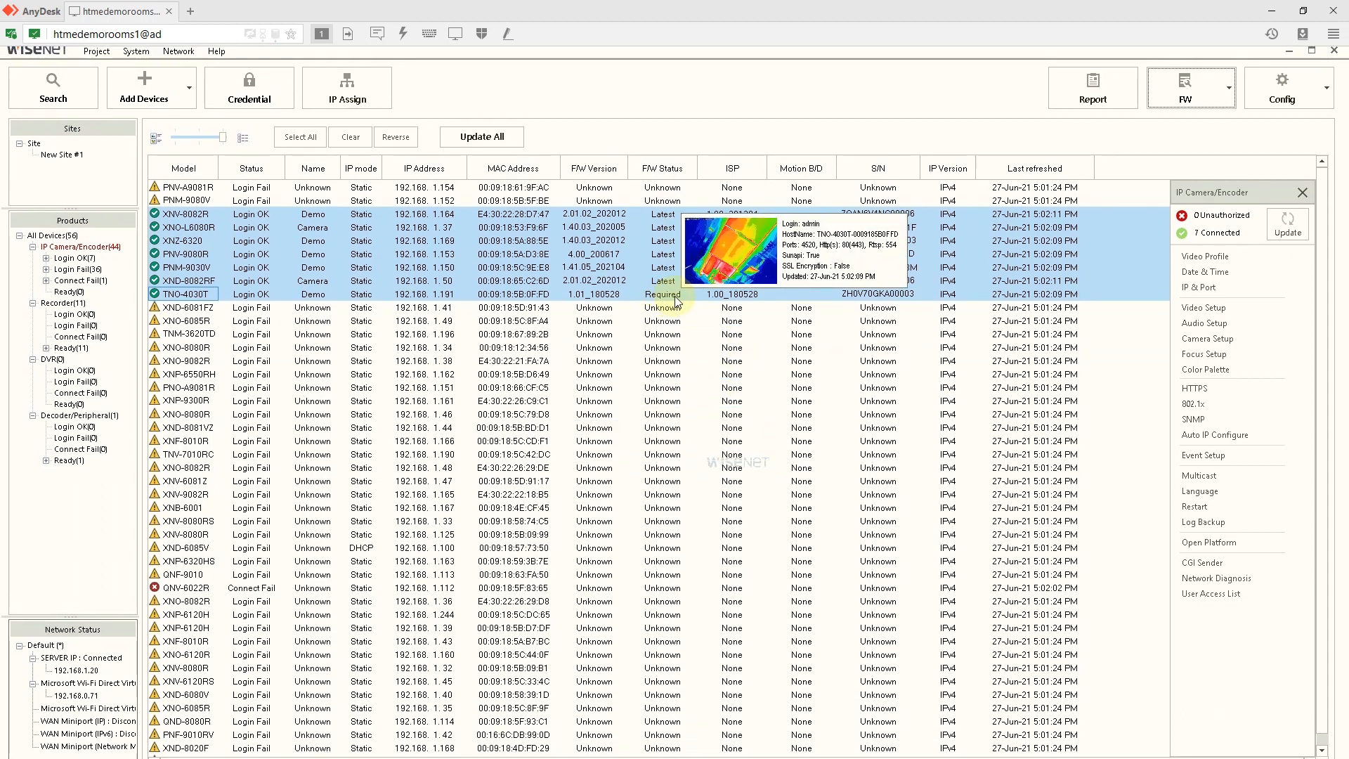
left_click(676, 297)
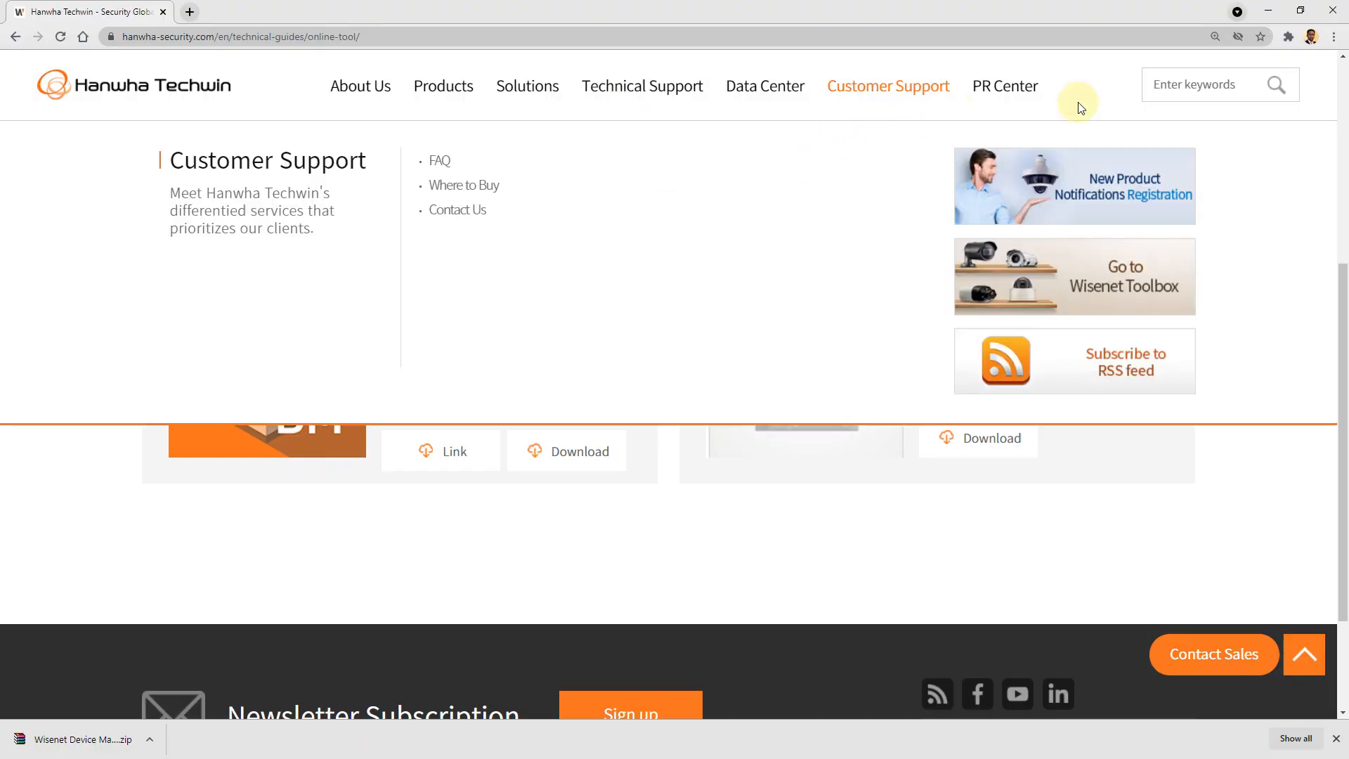
Step: Switch to the Hanwha website in Chrome and search it for tno-4030t
left_click(1192, 85)
type("tno-4030t")
key("Return")
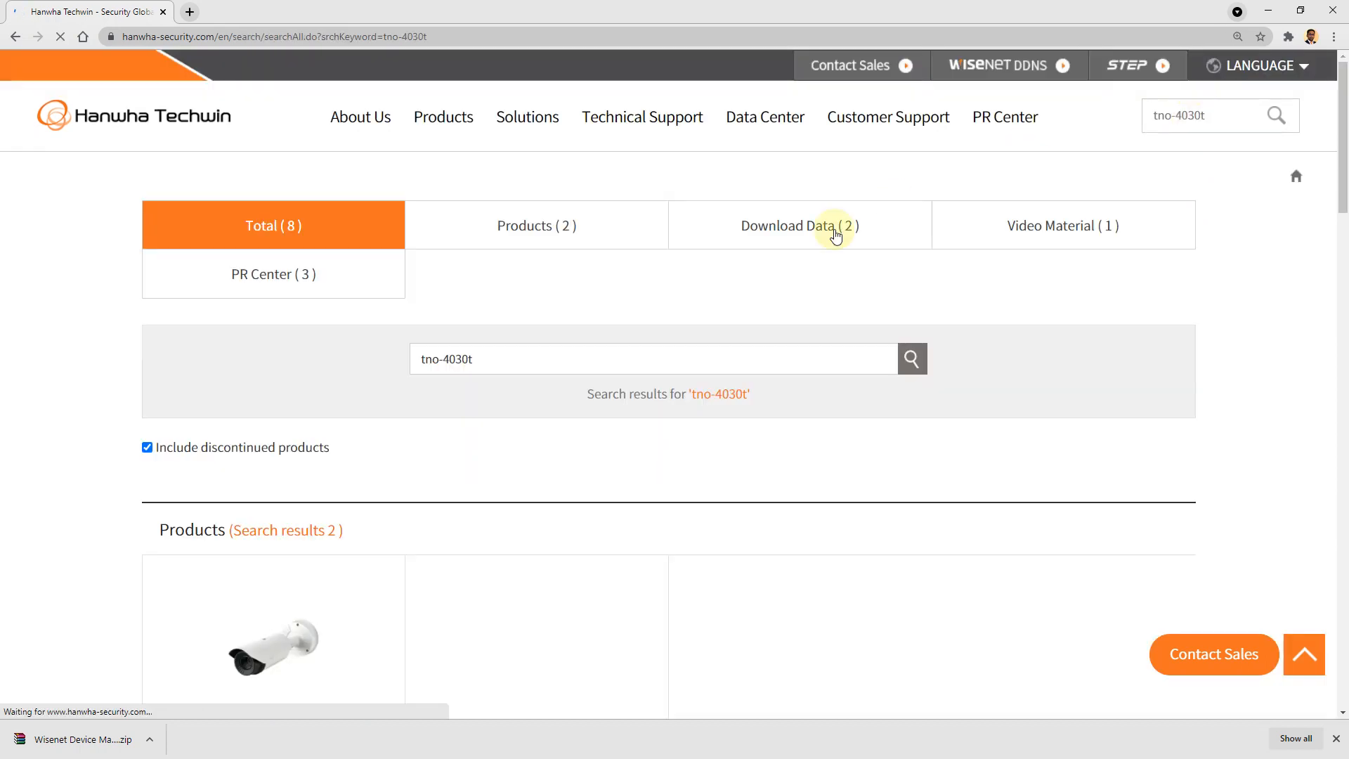
Step: List the firmware files for the TNO-4030T in the download data and download TNO-4050T_1.40.06_20200805_R615.zip
scroll(702, 274, "down", 7)
scroll(477, 332, "down", 3)
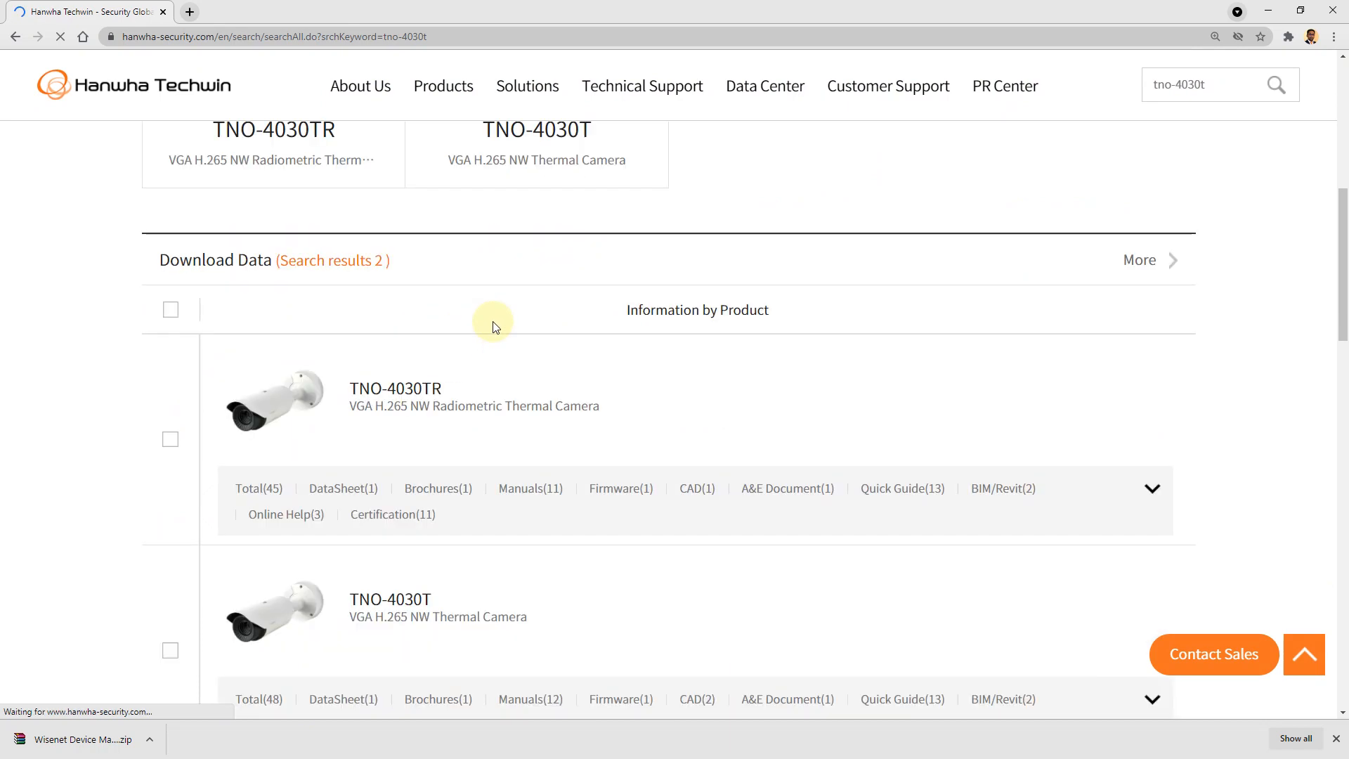
scroll(588, 590, "down", 2)
left_click(624, 470)
scroll(625, 474, "down", 3)
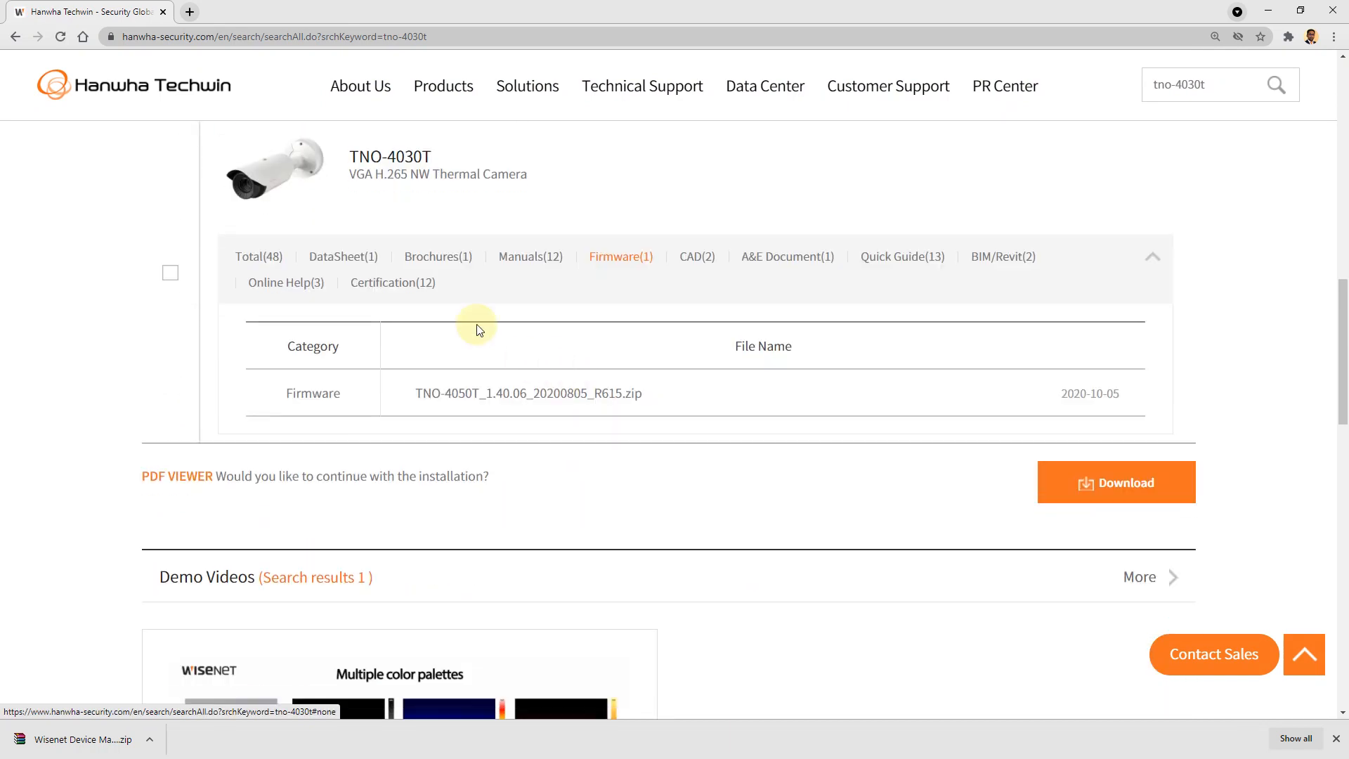
left_click_drag(382, 157, 441, 161)
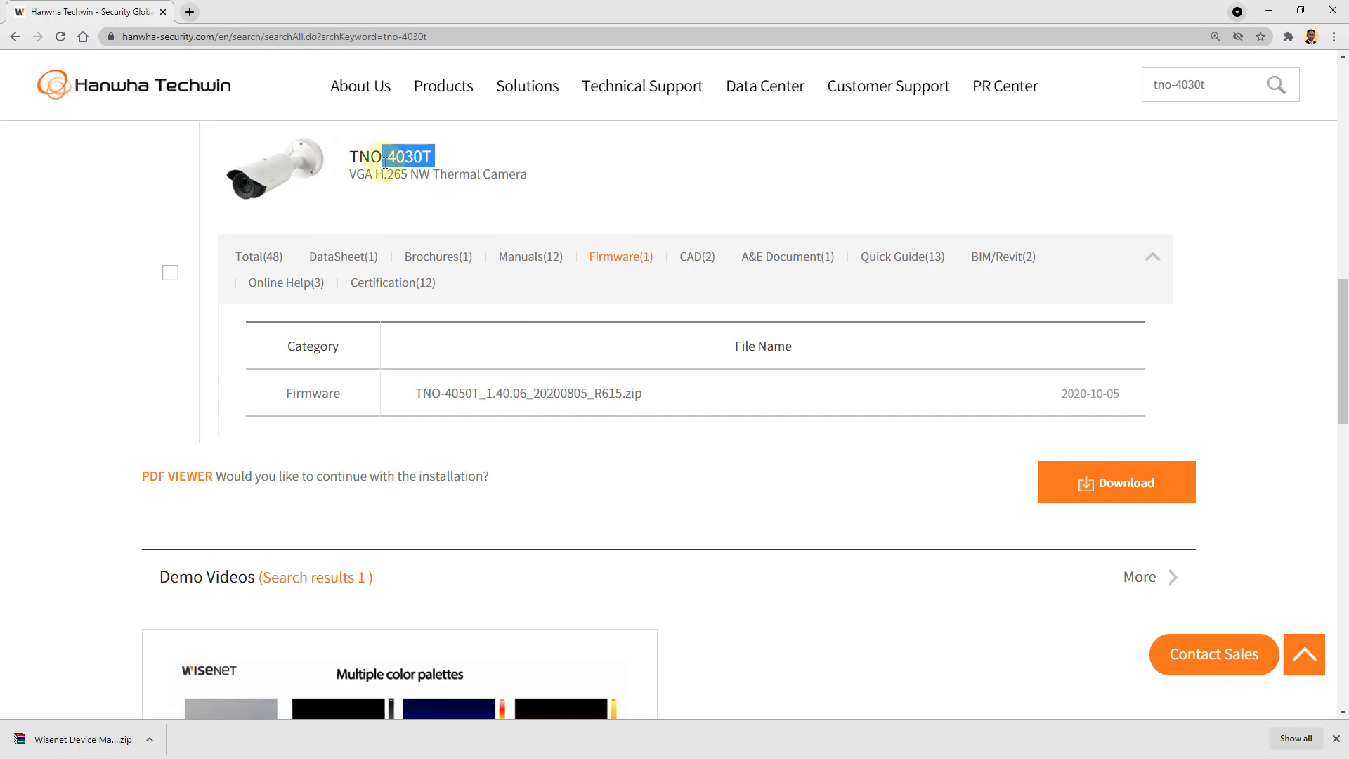
left_click(489, 387)
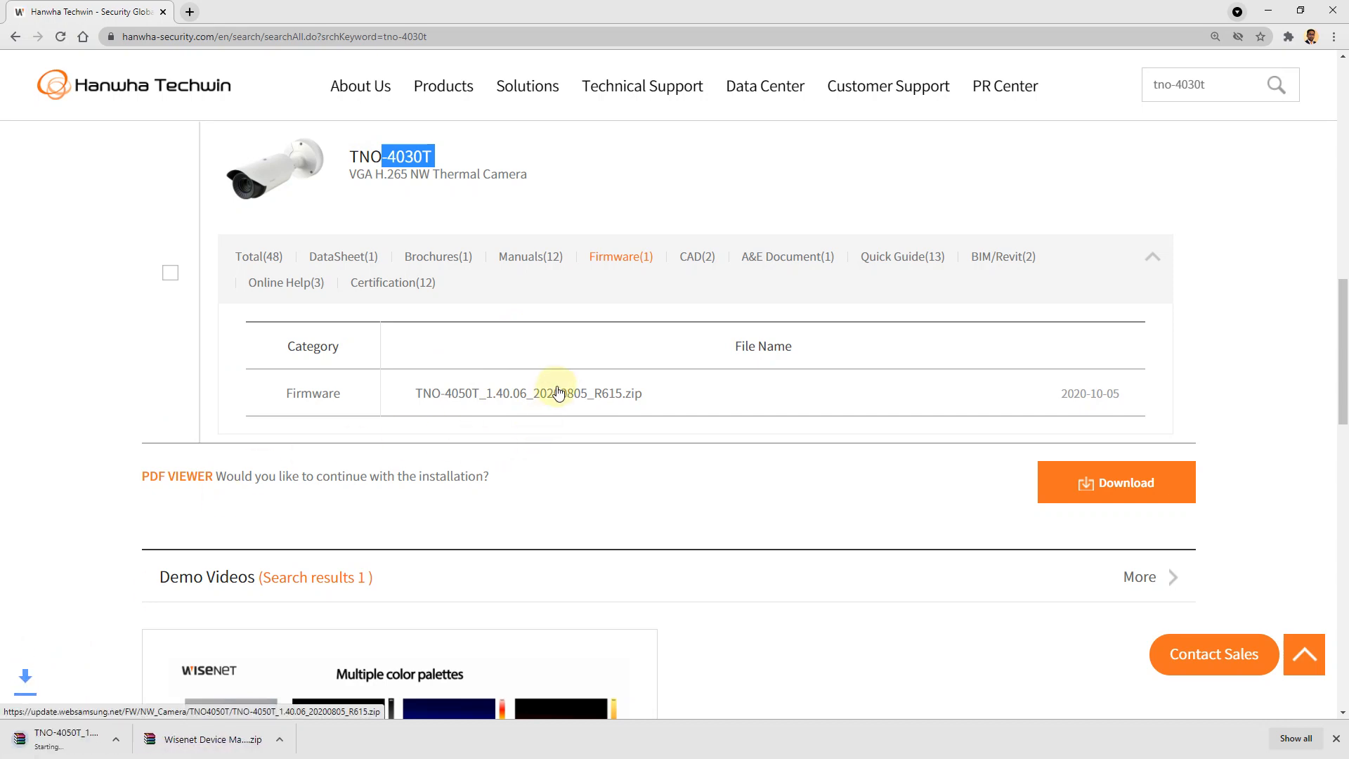
Step: Switch to Notepad and add the line "UNZIP The file" below the Download the Camera Firmware File item
key("alt+Tab")
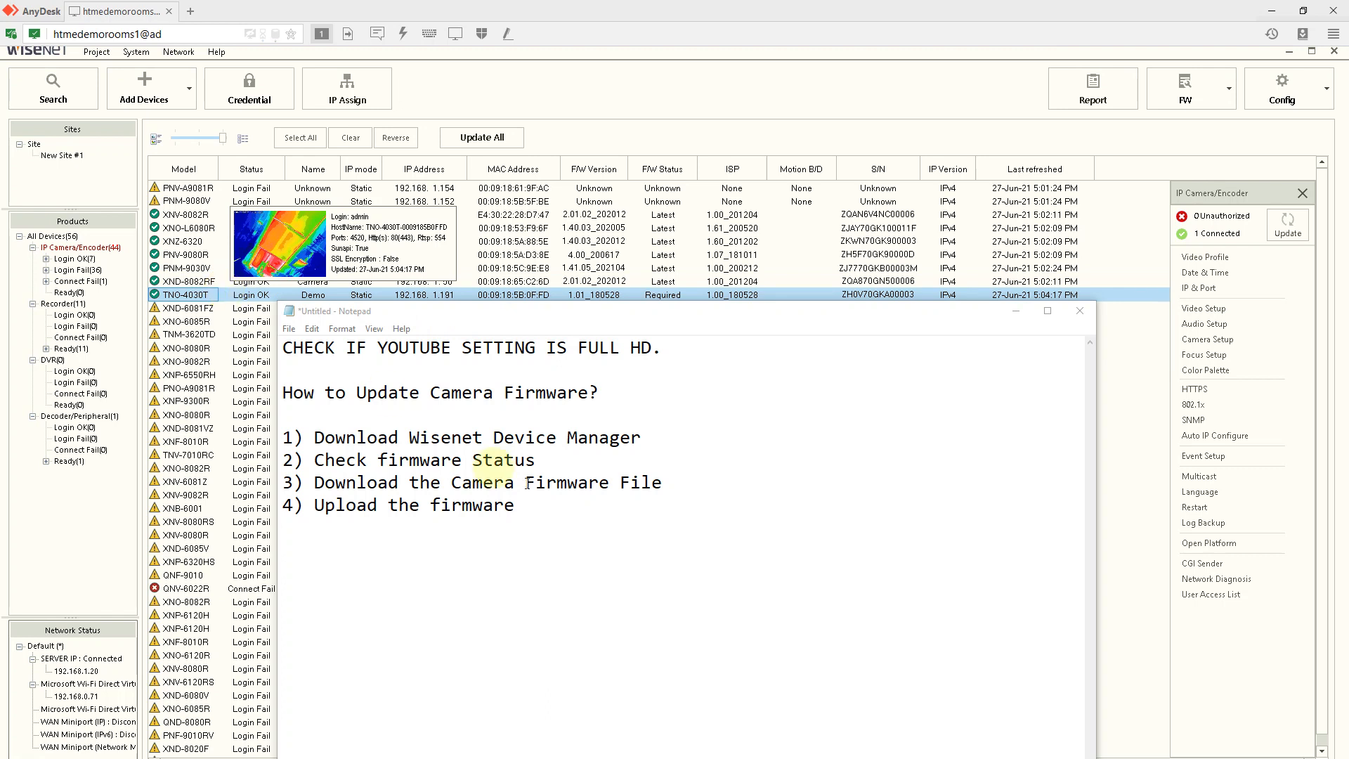
left_click(676, 490)
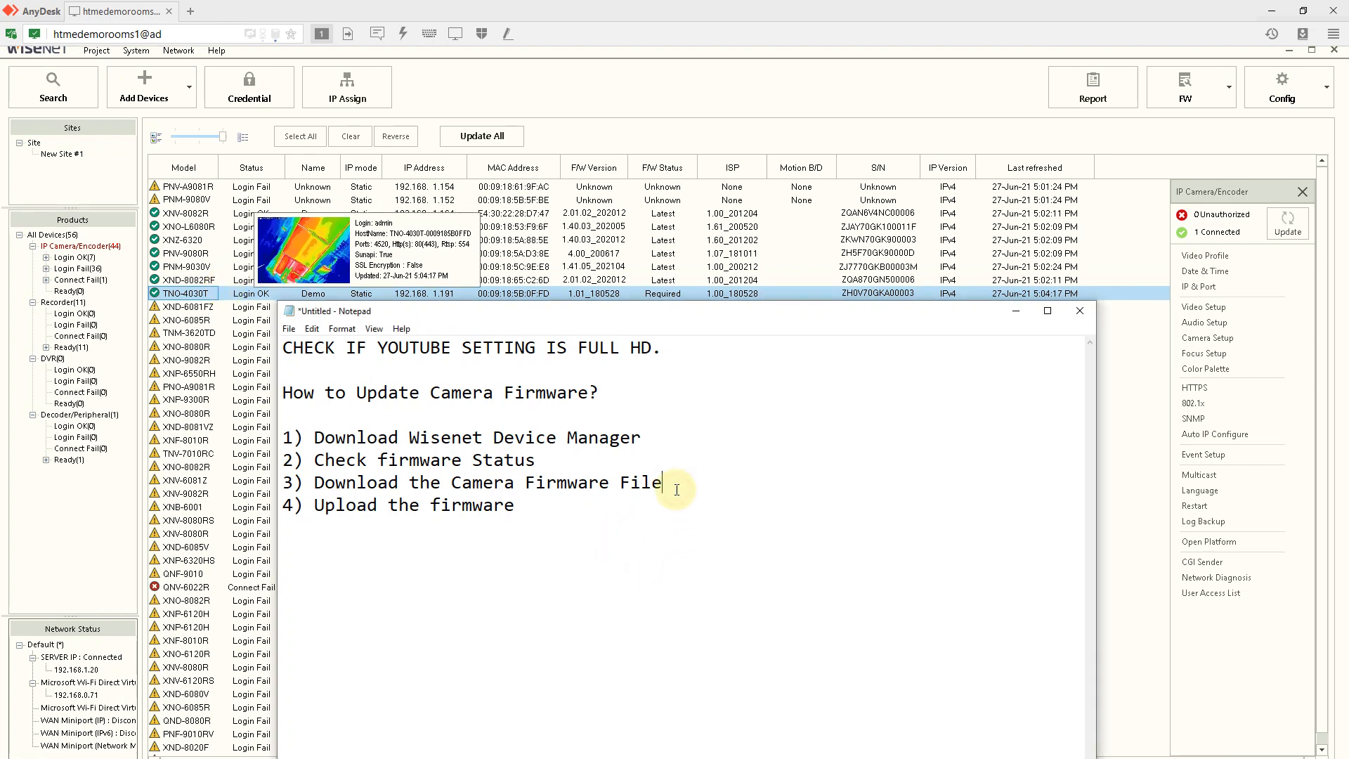
key("Return")
type("UNZIP The file")
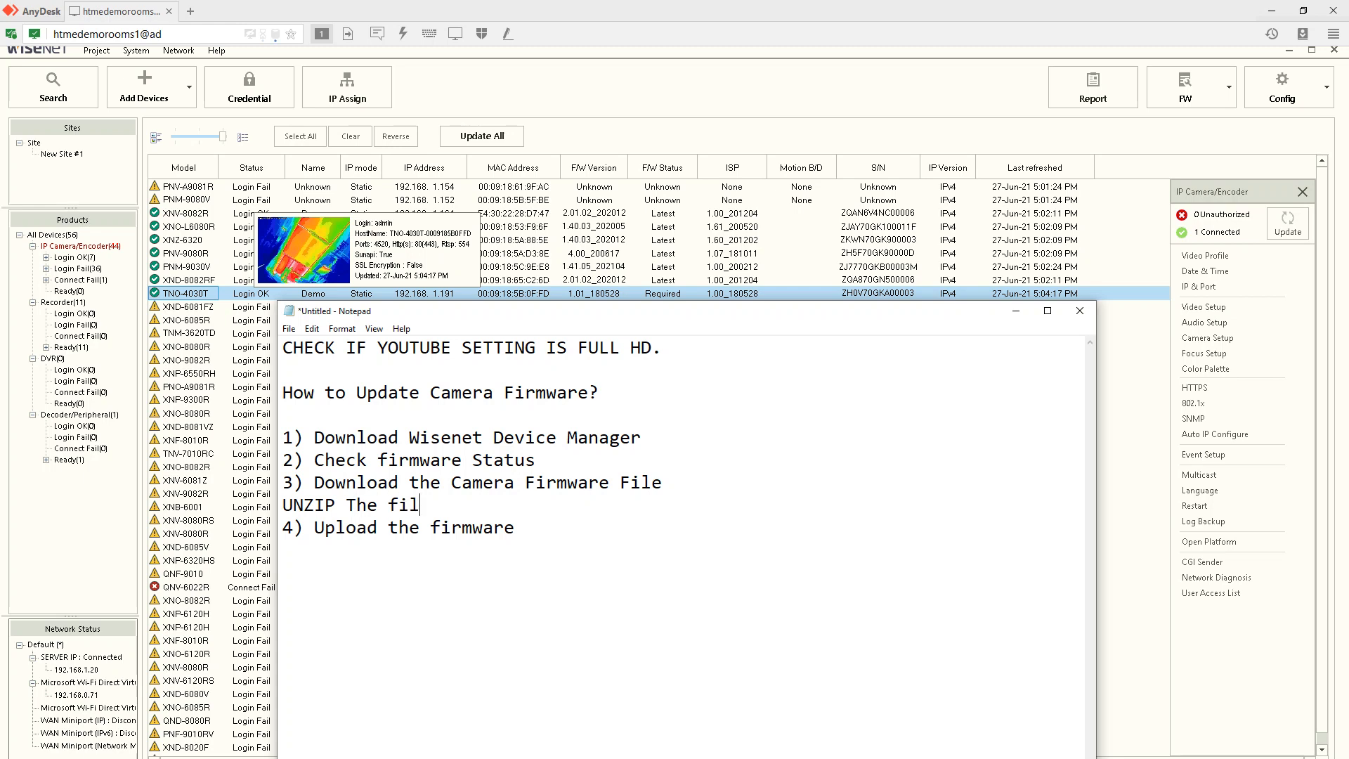
Step: Switch back to Wisenet Device Manager and open the firmware upgrade window for the selected TNO-4030T
left_click(272, 293)
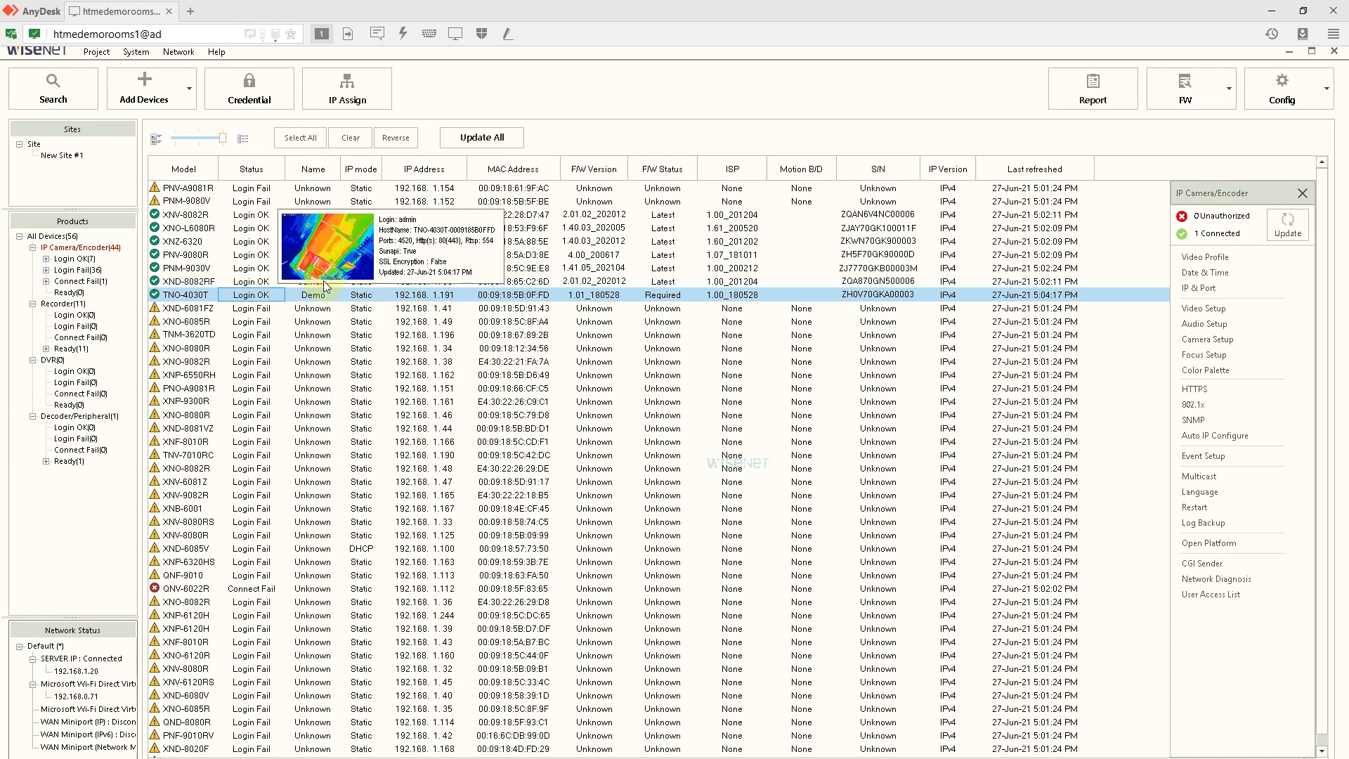
left_click(1229, 95)
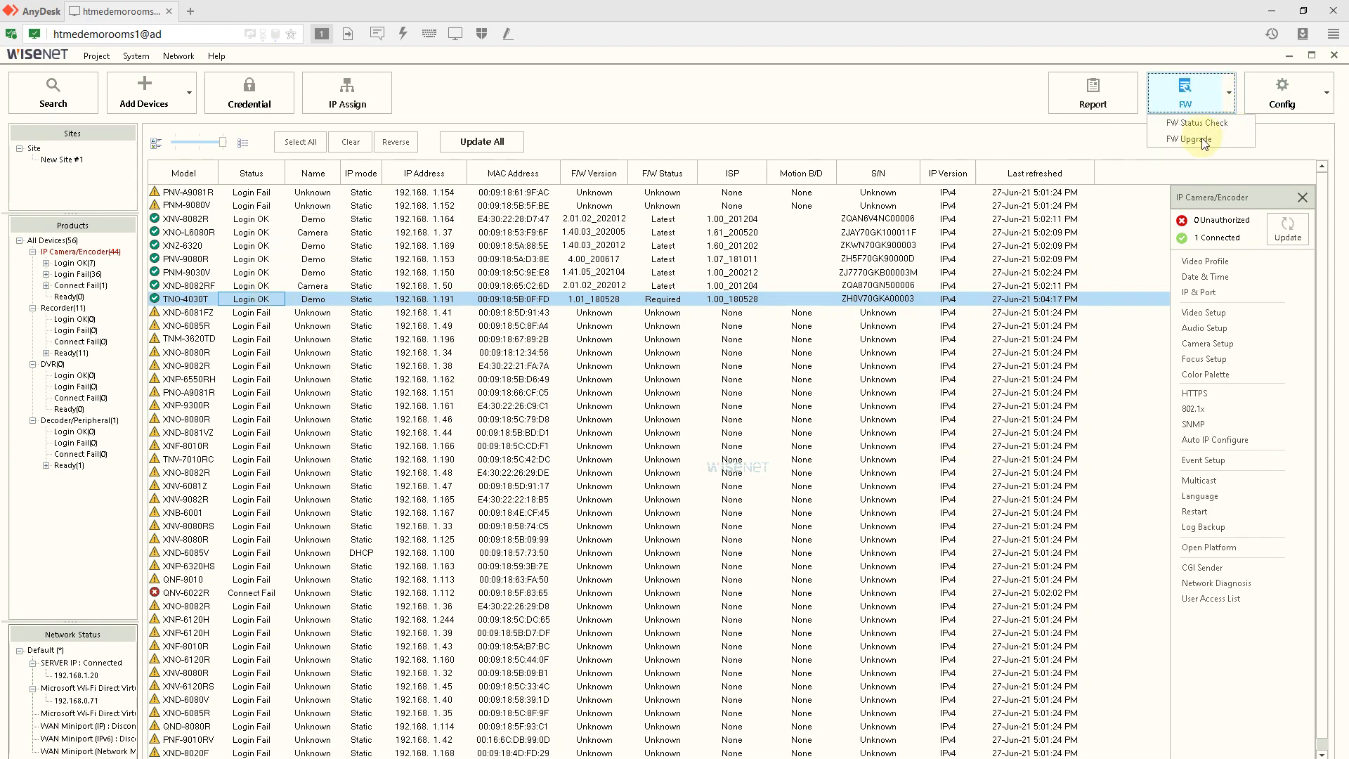
left_click(1185, 135)
Step: Upgrade the TNO-4030T with TNO-4050T_1.40.06_20200805_R615.img from the desktop's Shared Folder, and close the upgrade window after the upload
left_click(443, 266)
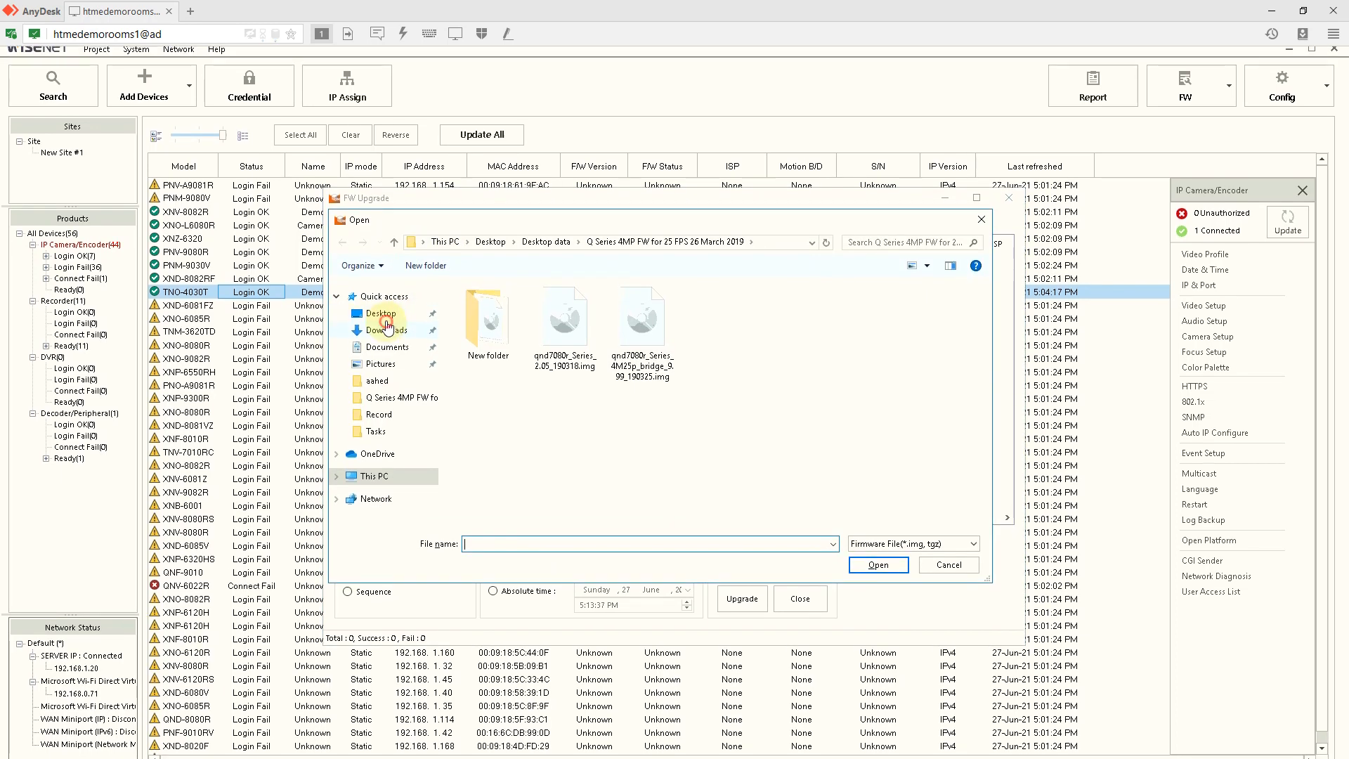
left_click(380, 312)
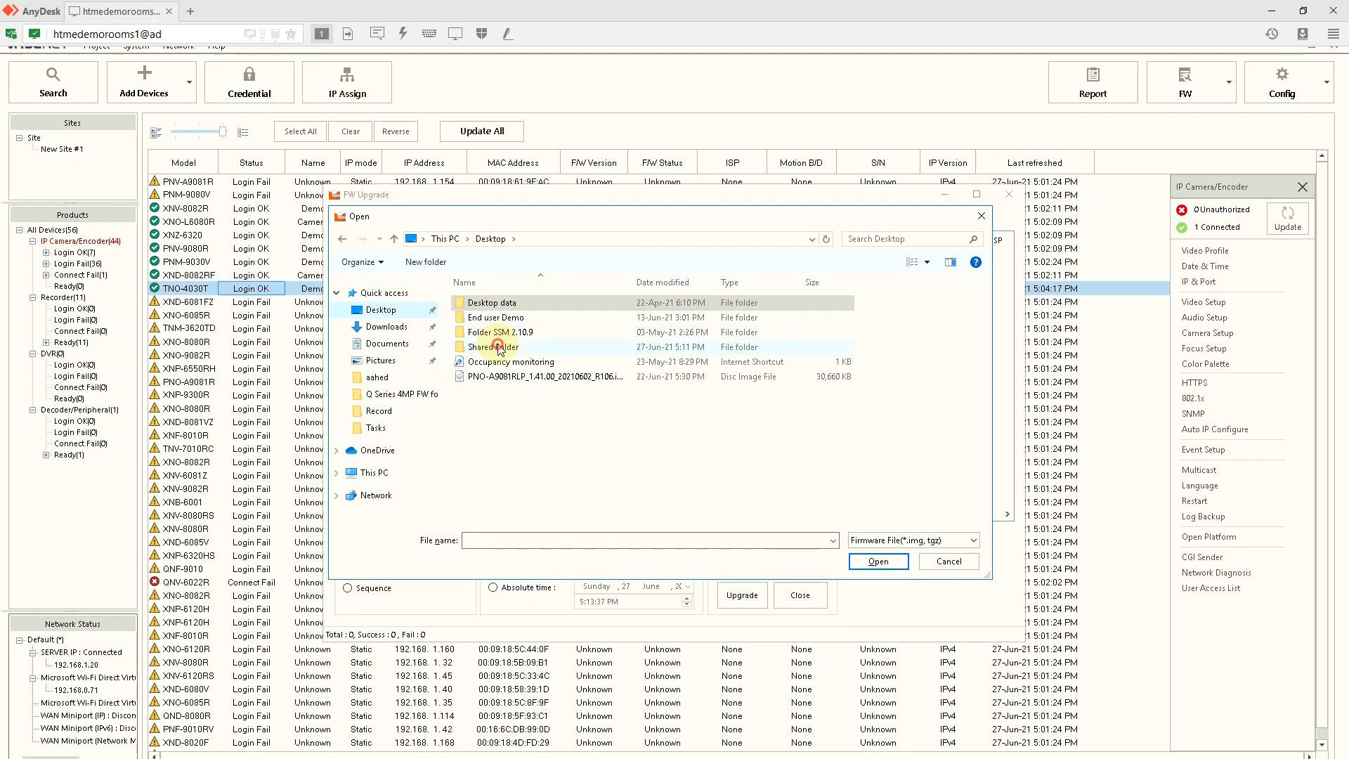
double_click(494, 349)
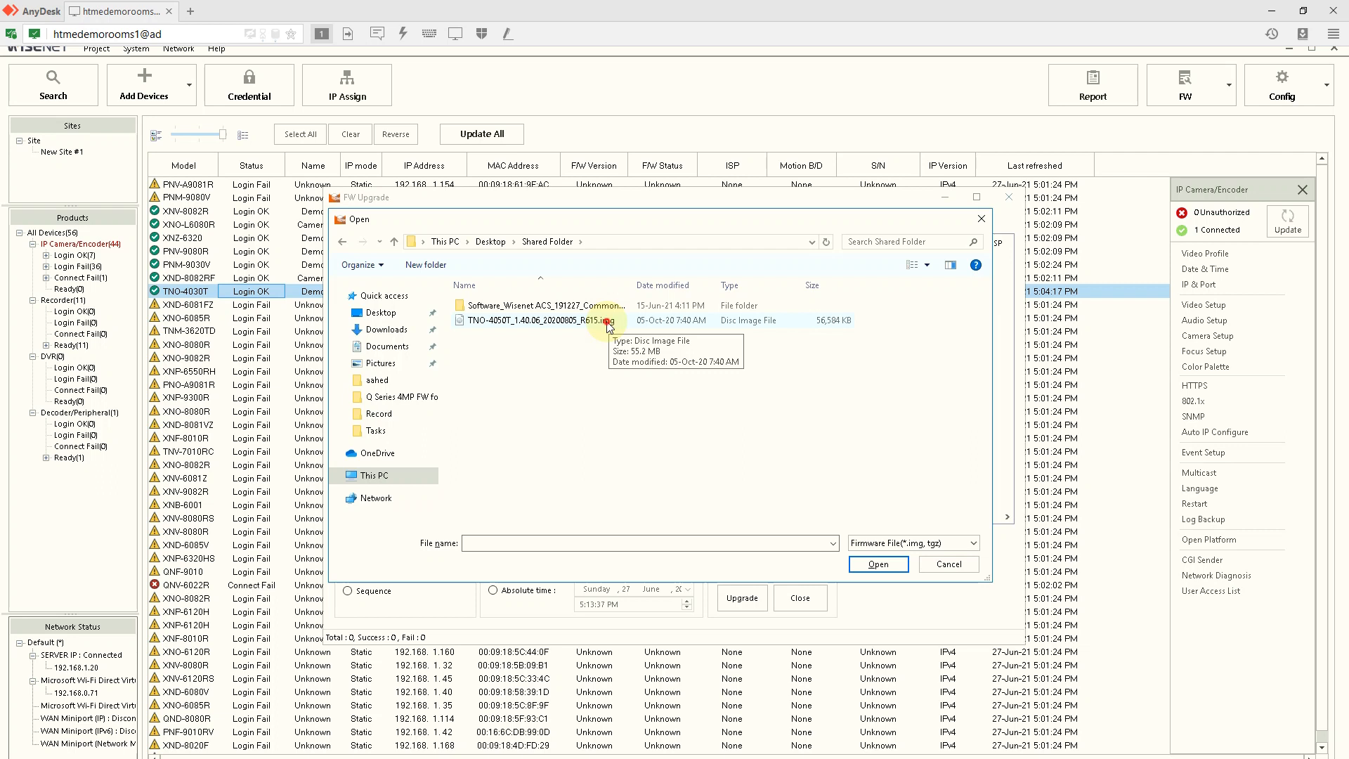
double_click(608, 322)
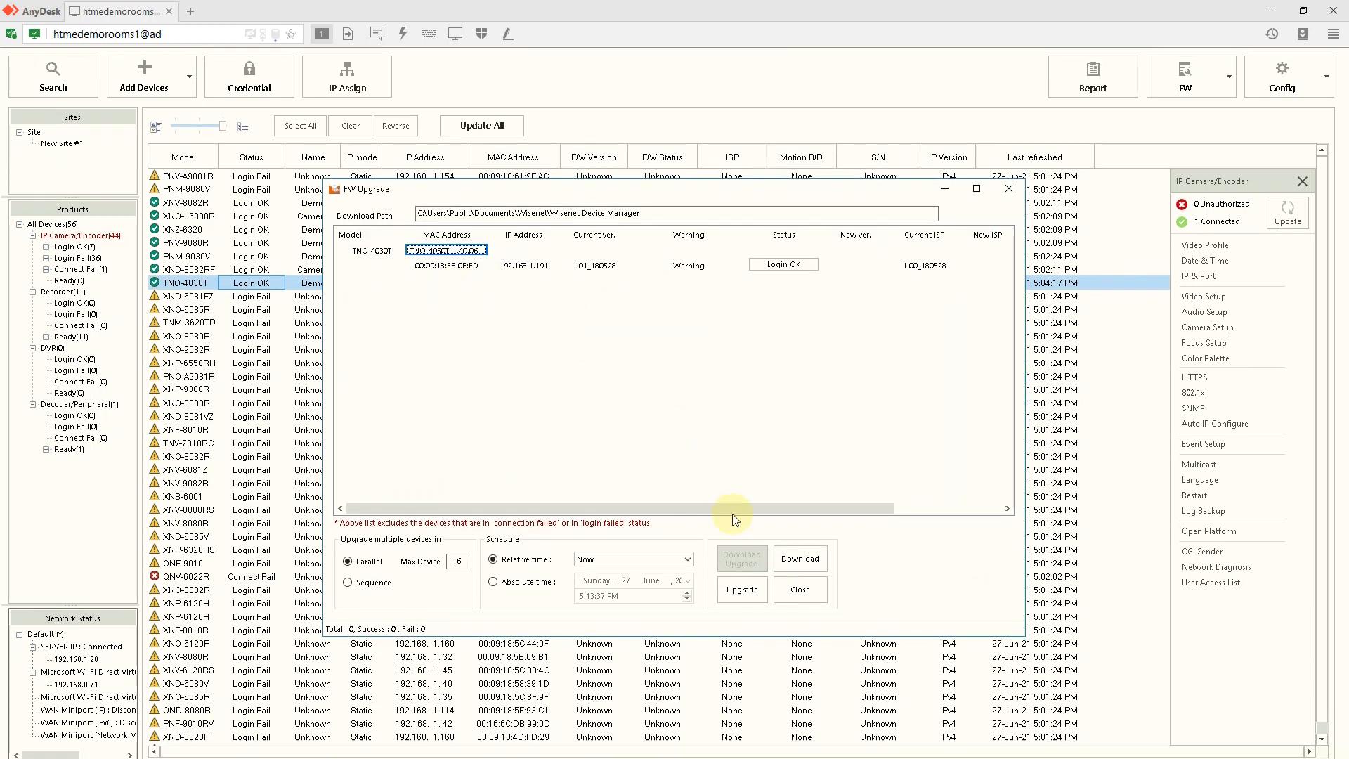
left_click(750, 563)
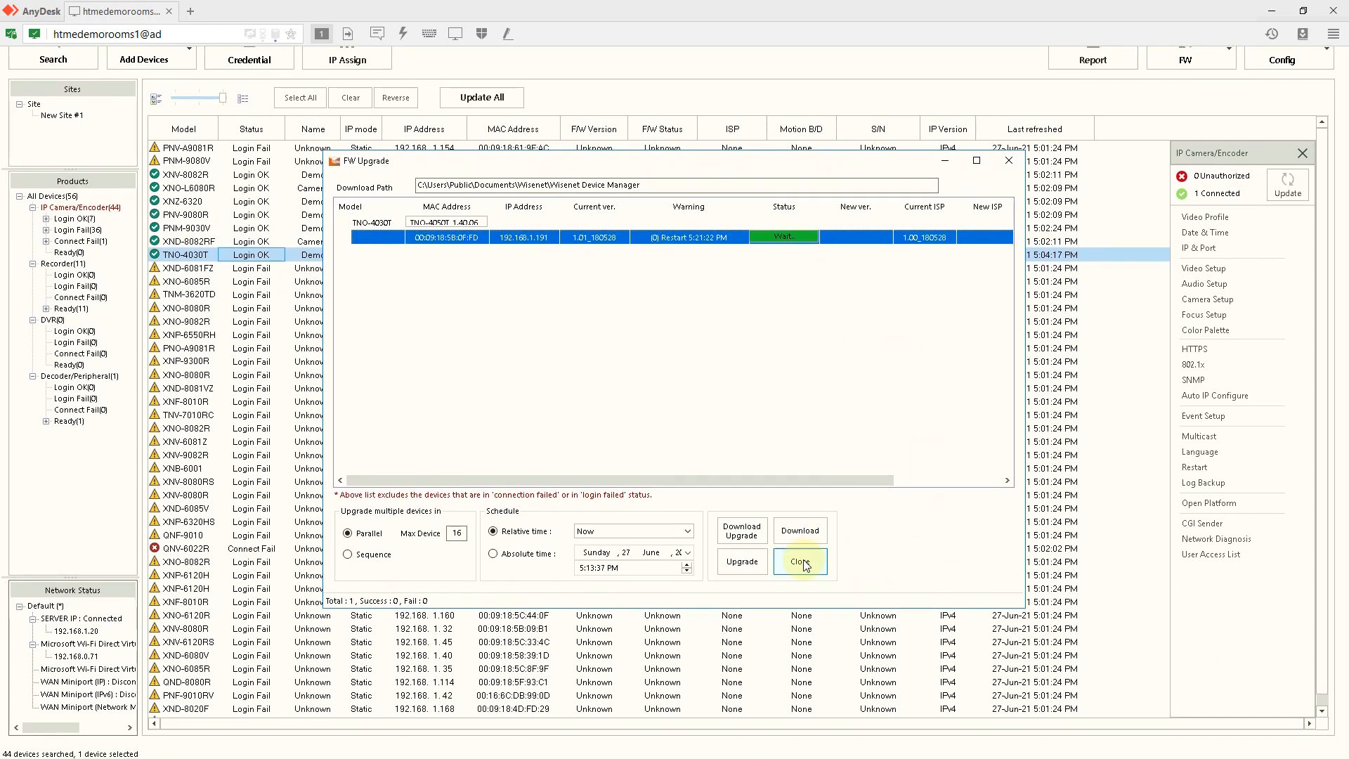
left_click(801, 562)
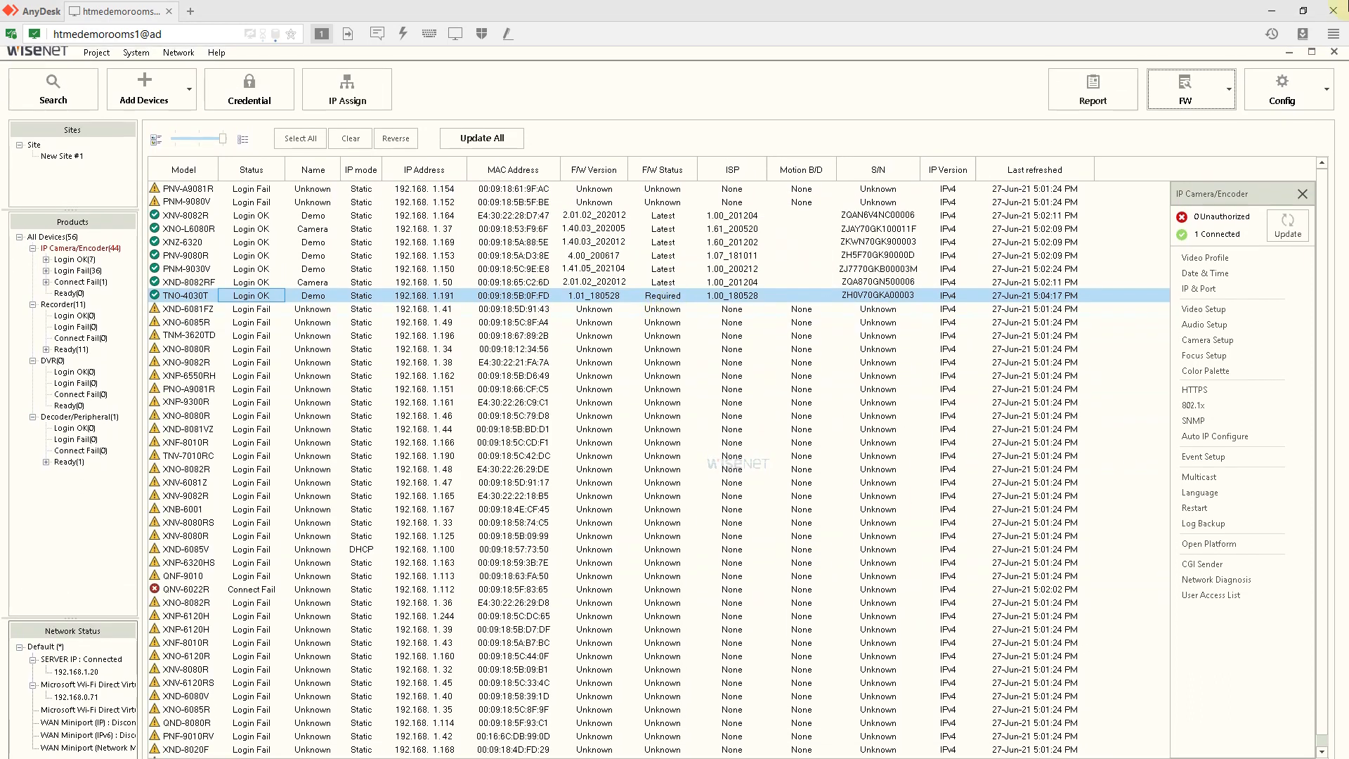
Step: Rerun the firmware status check, dismiss the notice and check the TNO-4030T's firmware status in the device list
left_click(1229, 95)
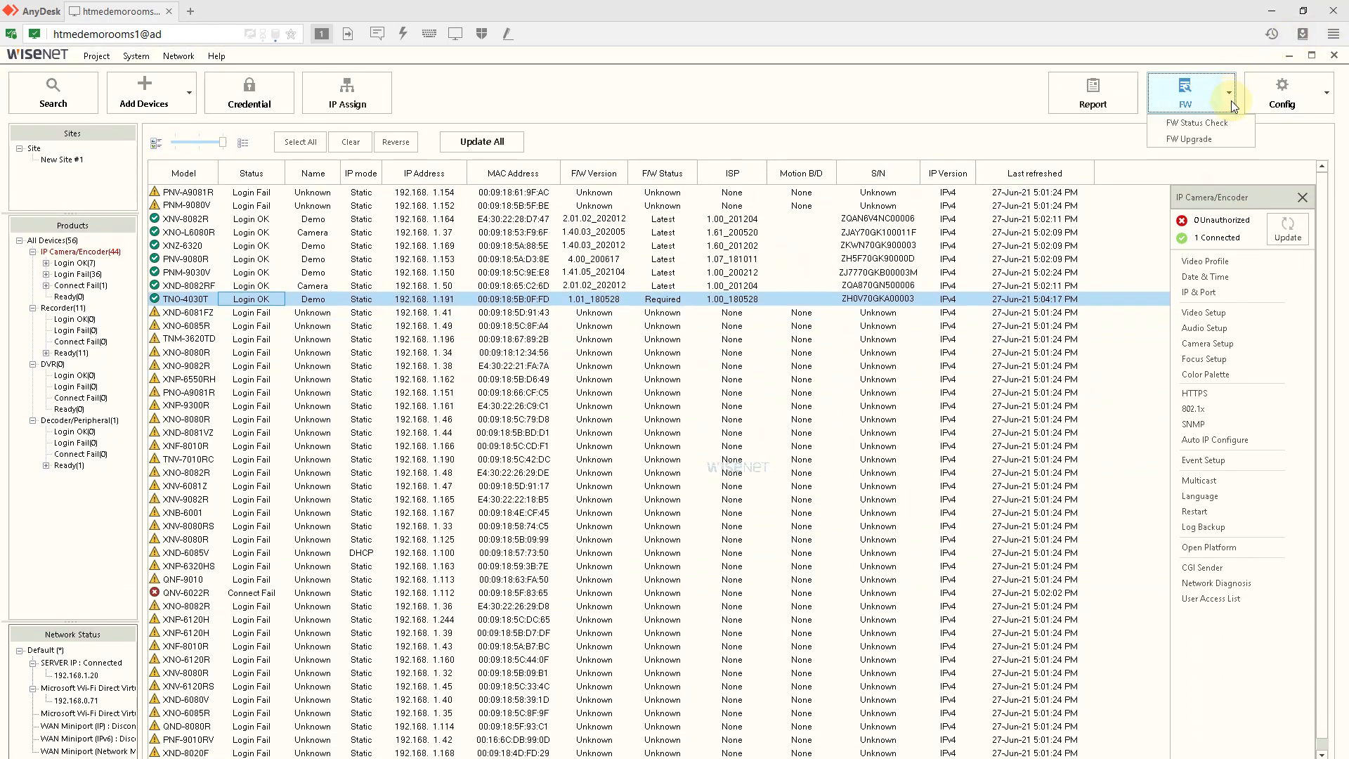
left_click(1203, 123)
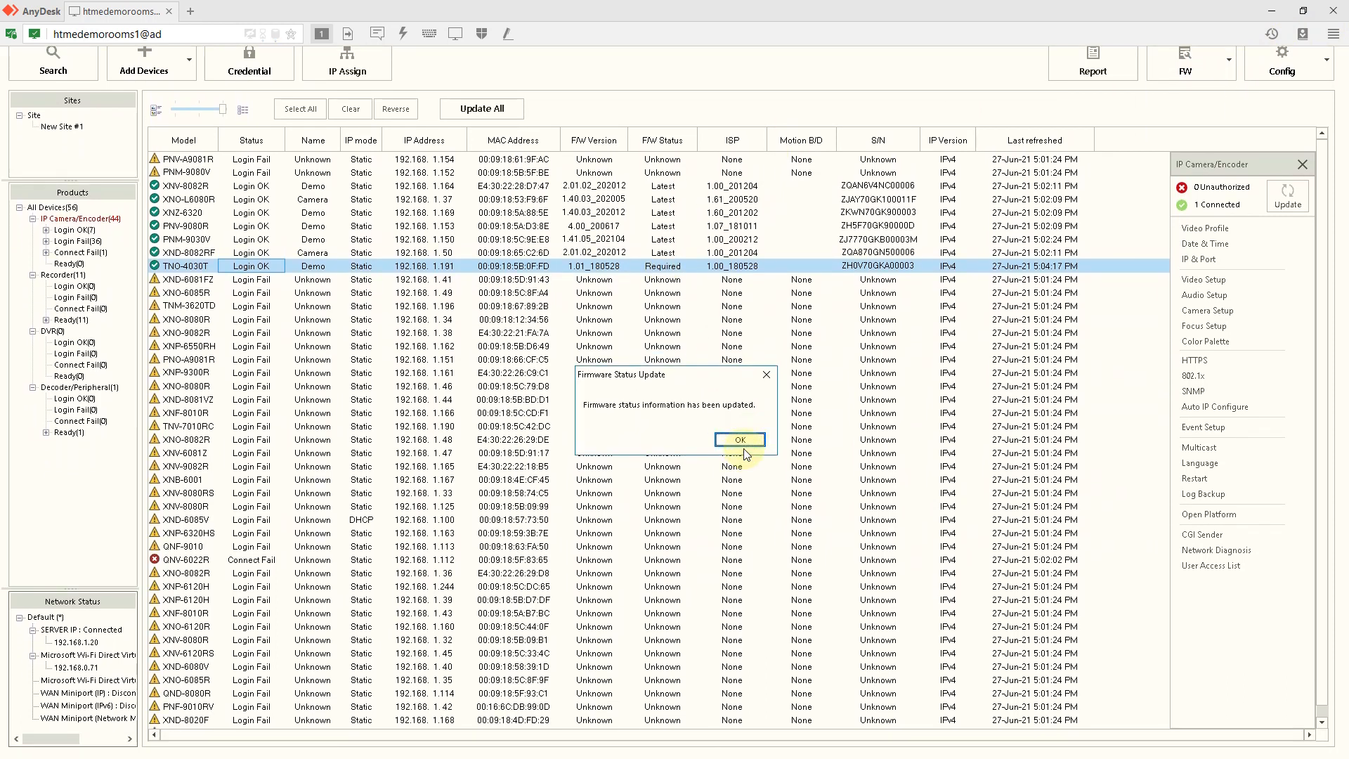
left_click(737, 441)
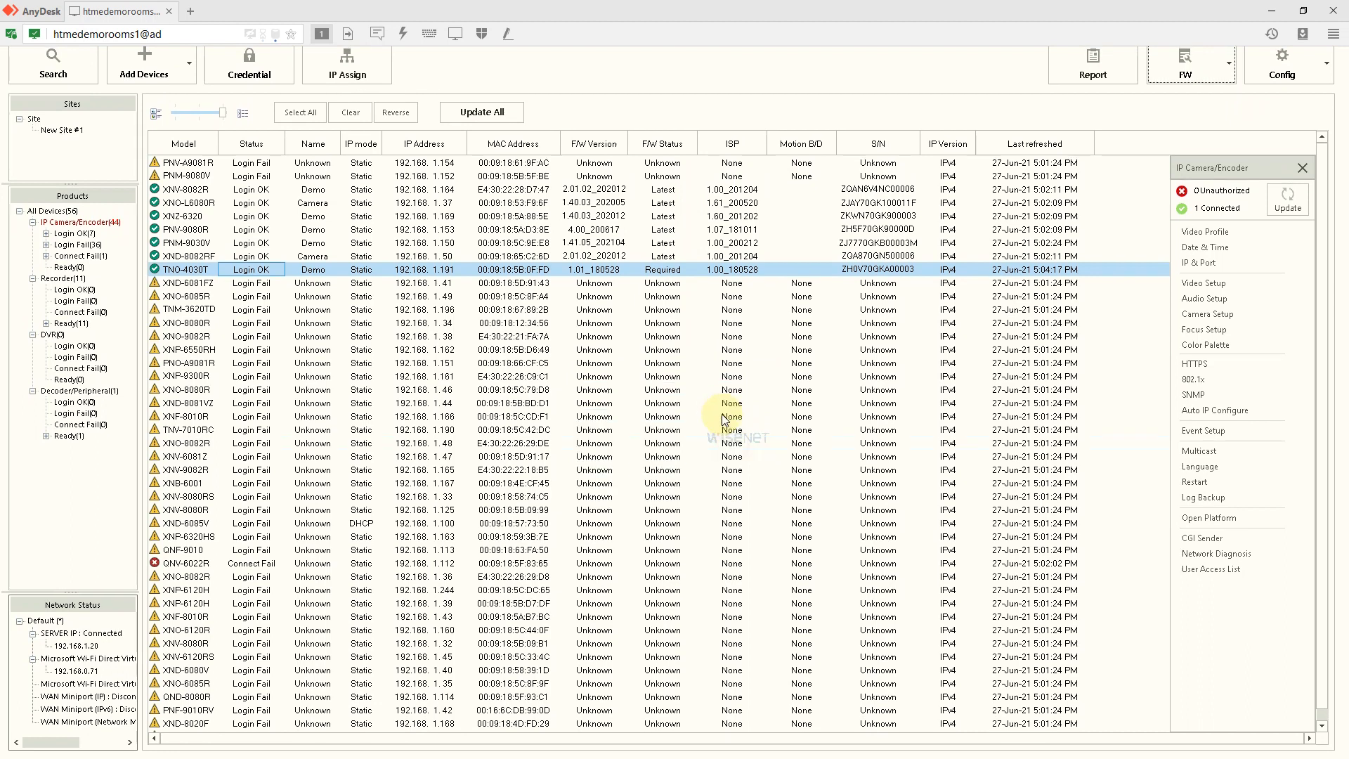
left_click(662, 269)
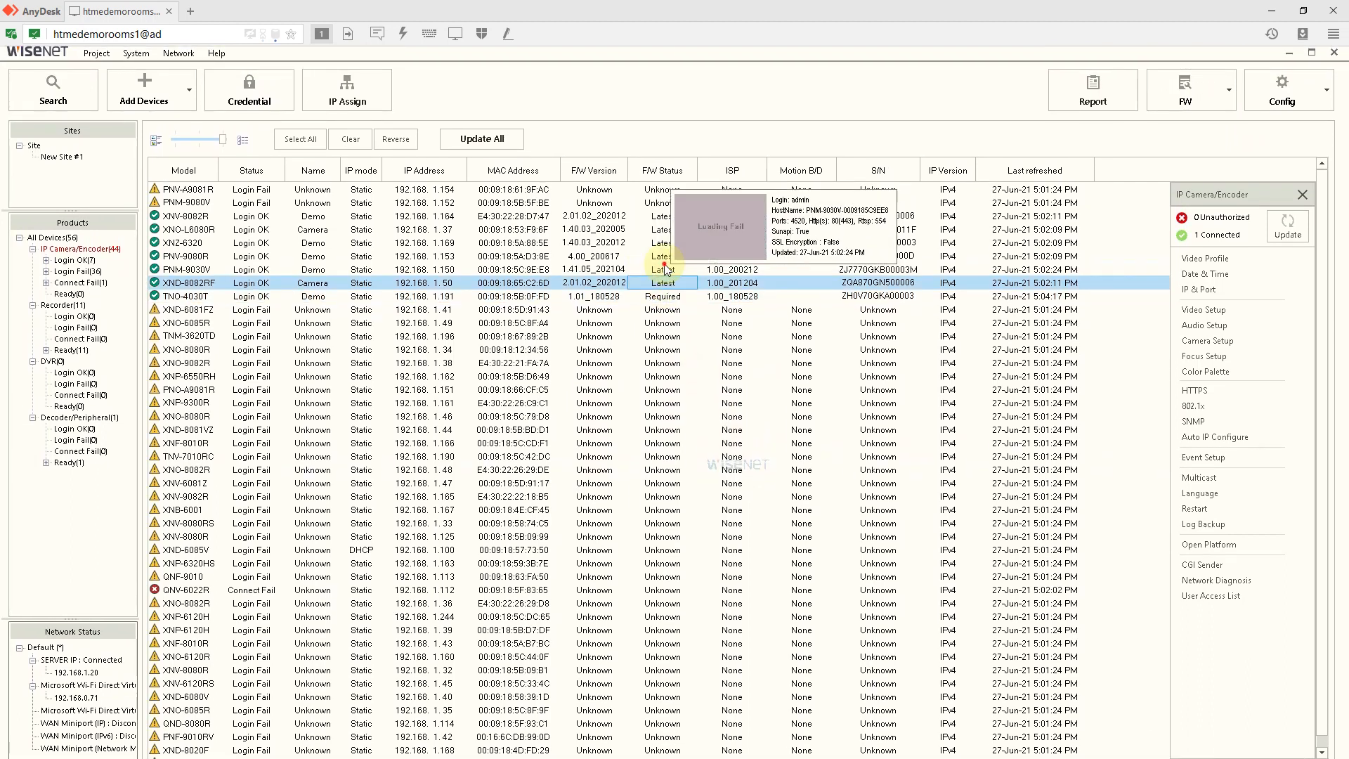
left_click(675, 296)
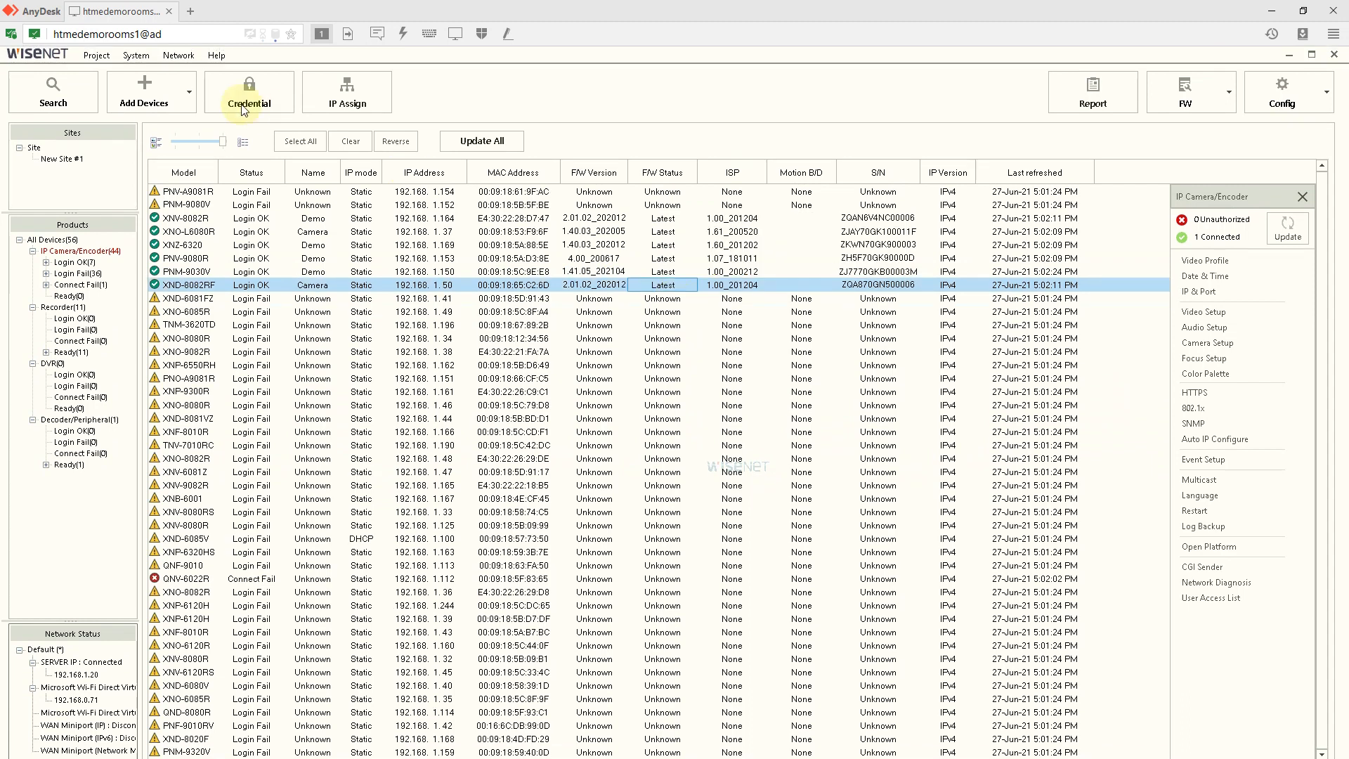
Step: Search the network for devices again, sort the list by model and select the TNO-4030T
left_click(53, 91)
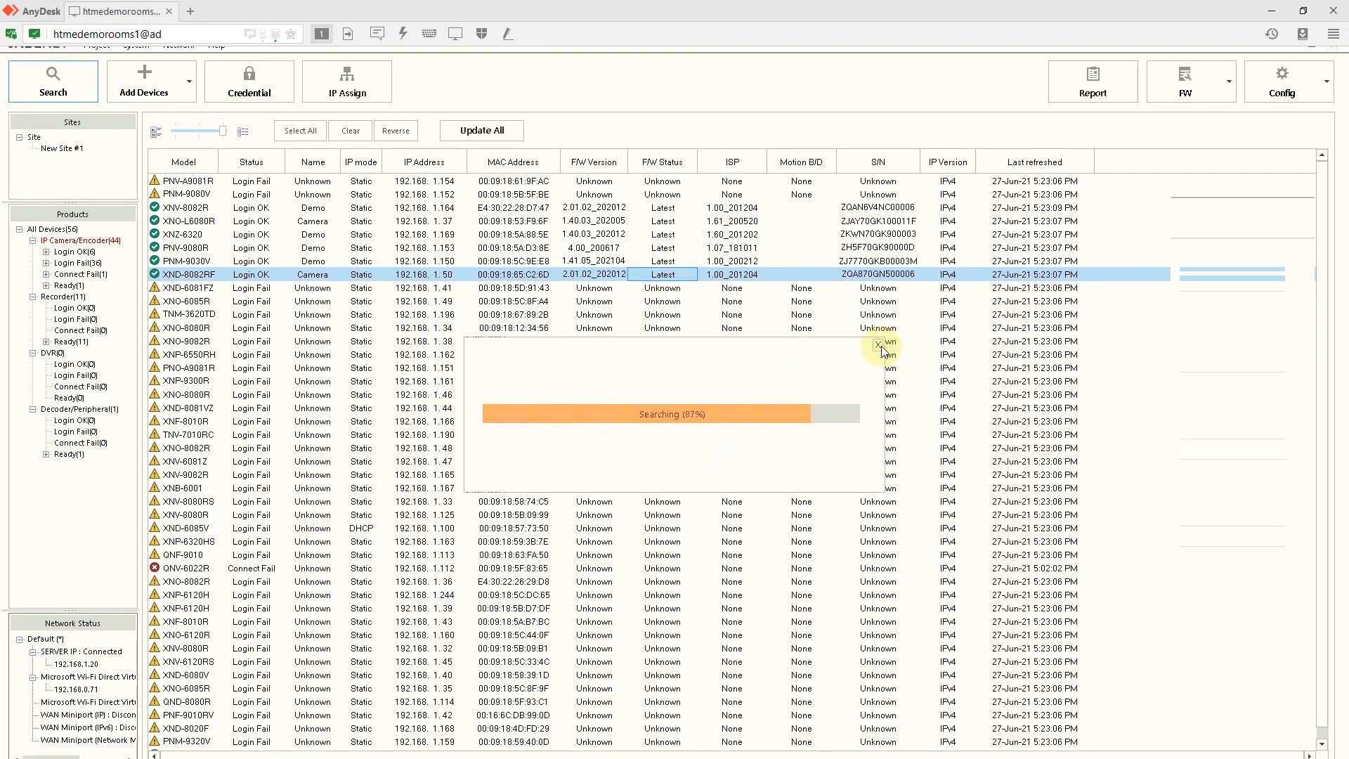
left_click(194, 173)
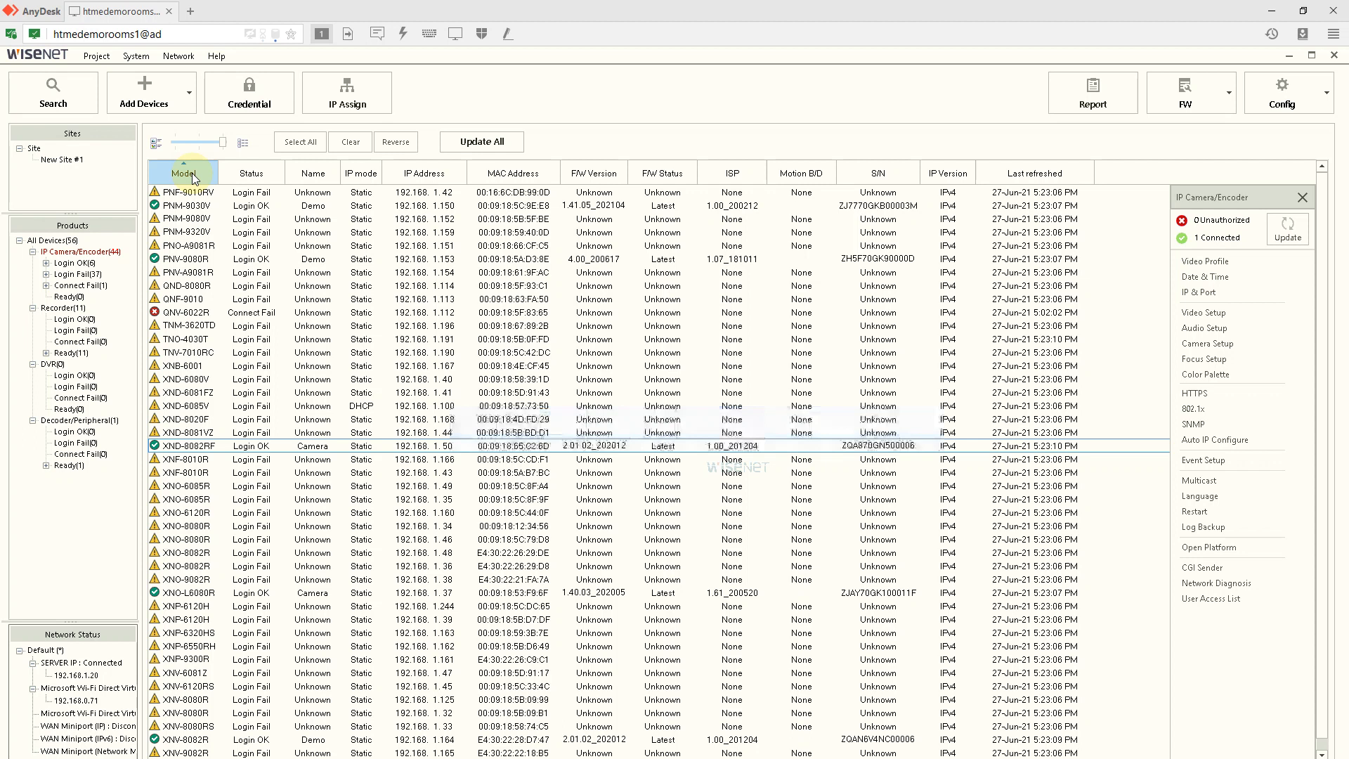
mouse_move(188, 206)
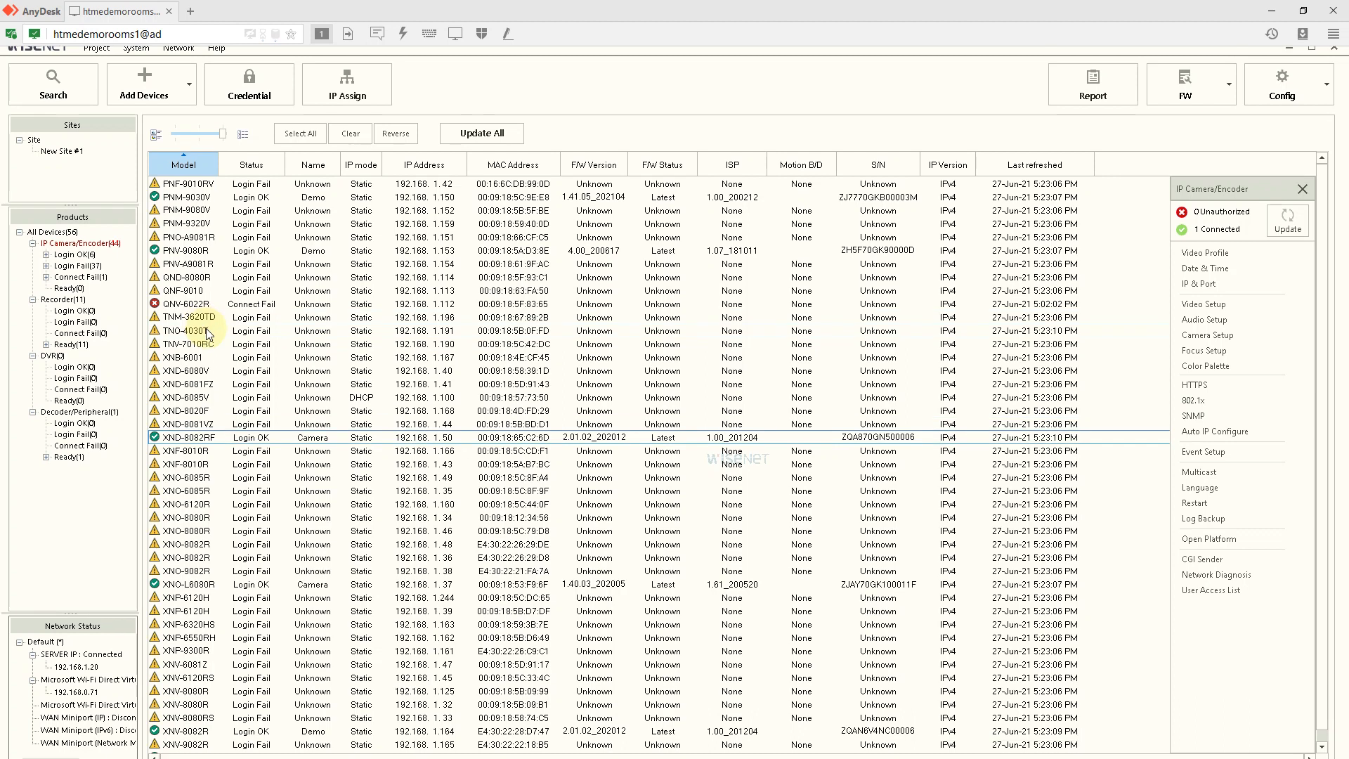
left_click(184, 332)
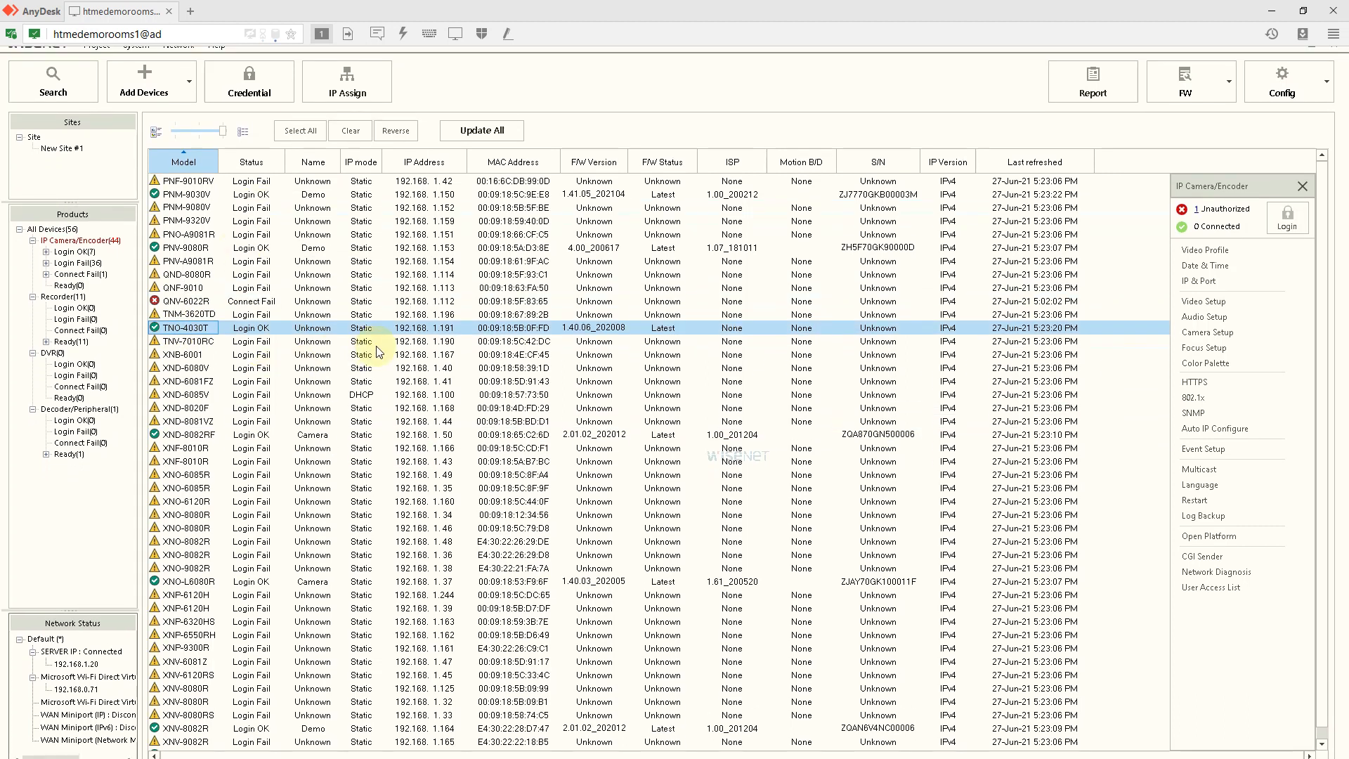
Step: Show only the Login OK cameras and select the TNO-4030T to check its firmware version and status
mouse_move(431, 331)
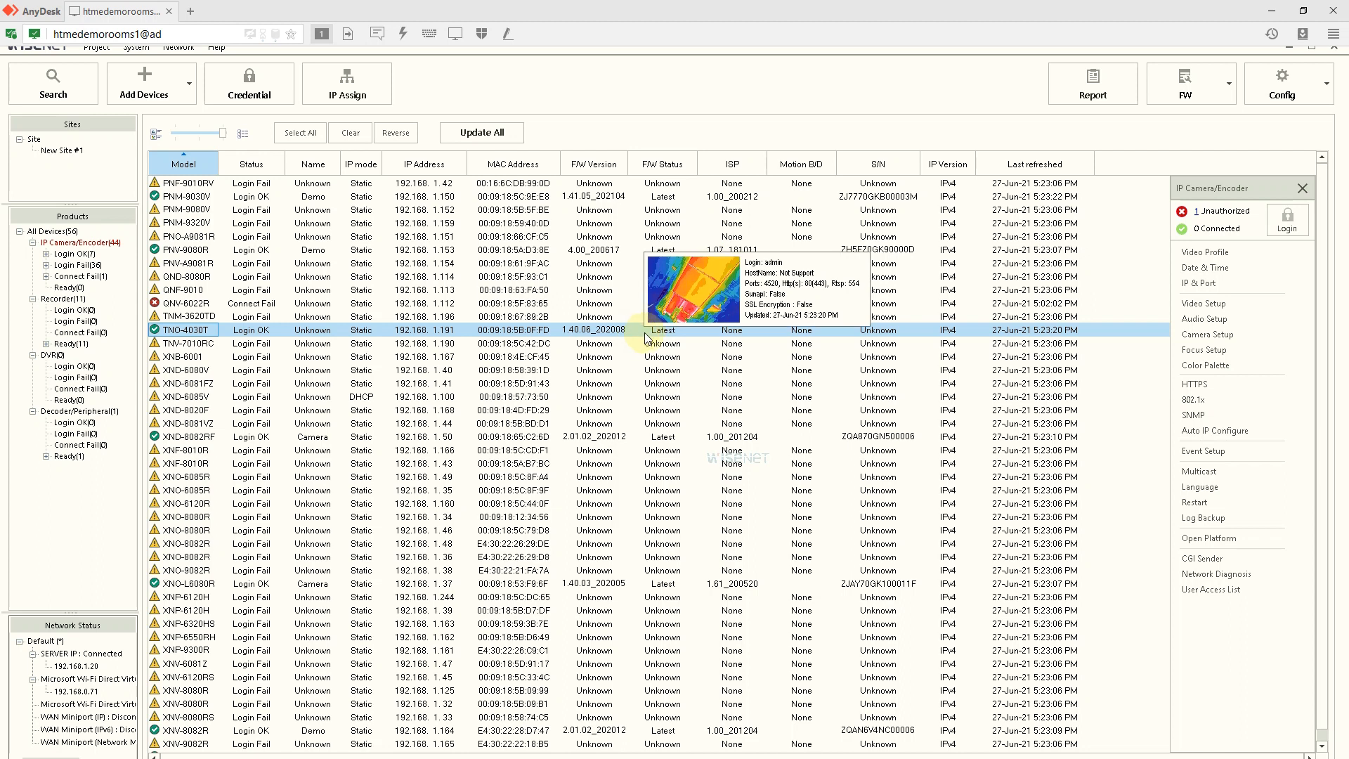
mouse_move(199, 340)
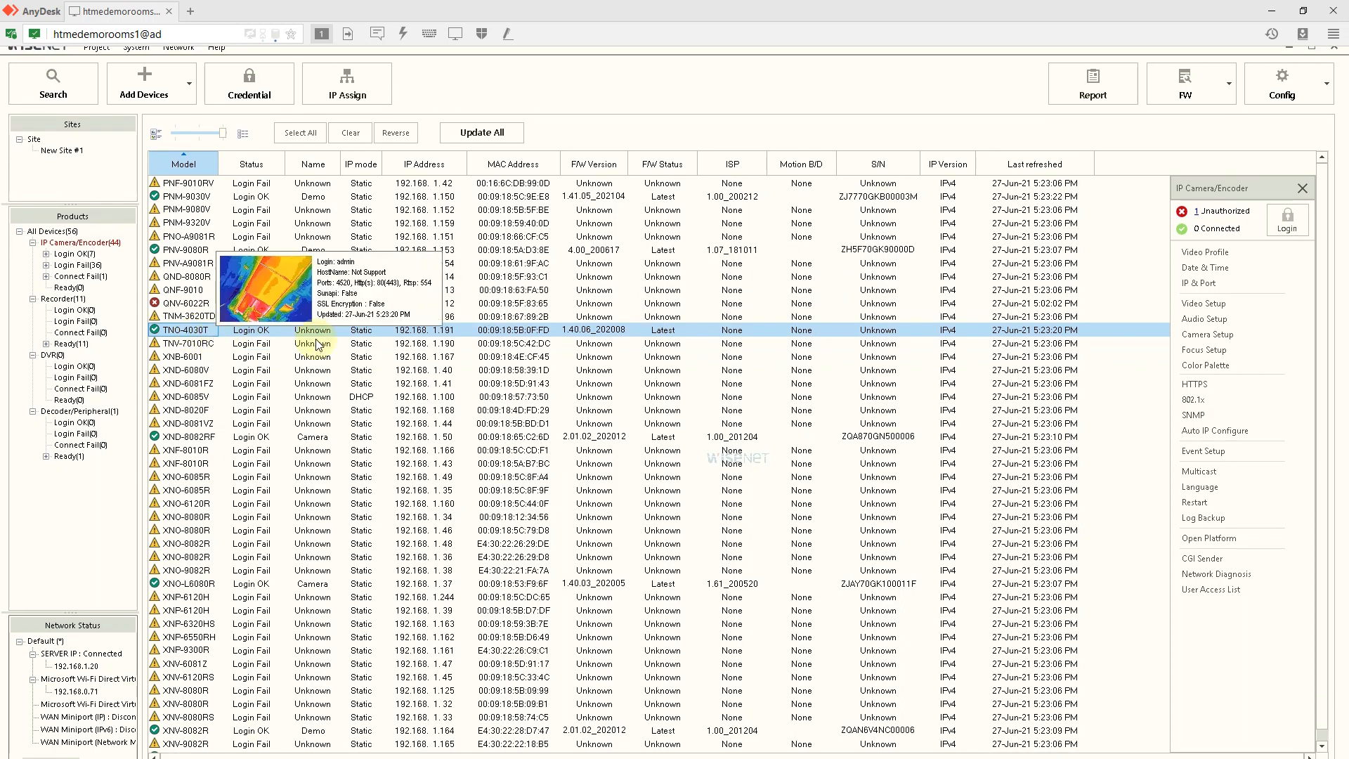
mouse_move(673, 340)
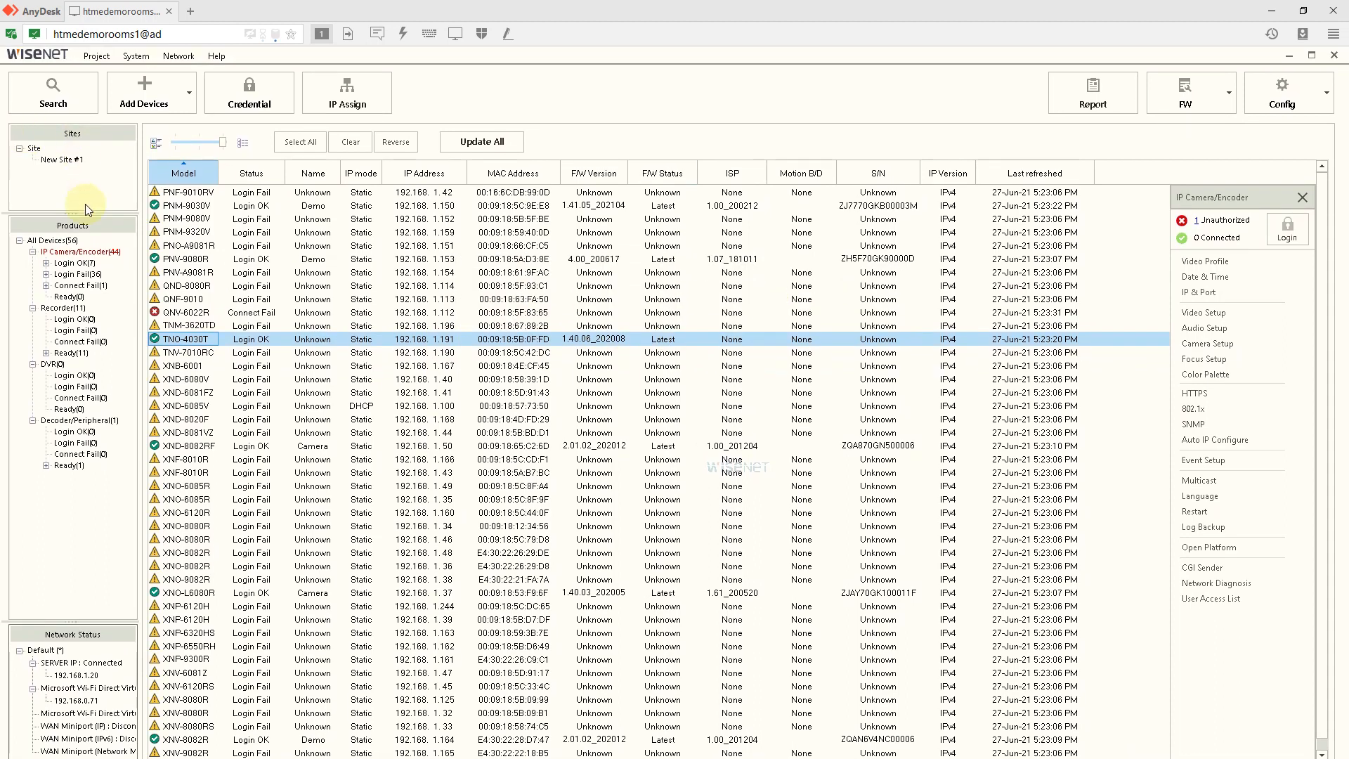
left_click(81, 255)
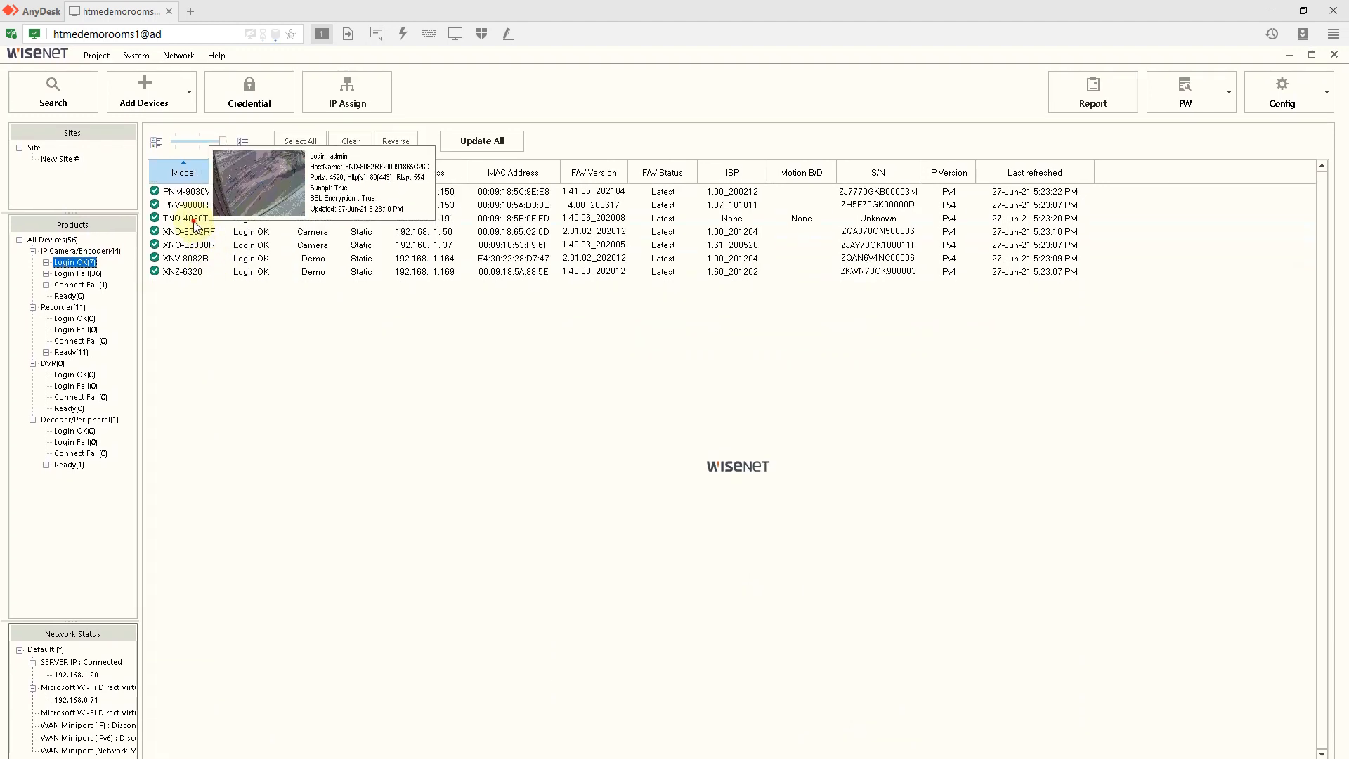
left_click(195, 223)
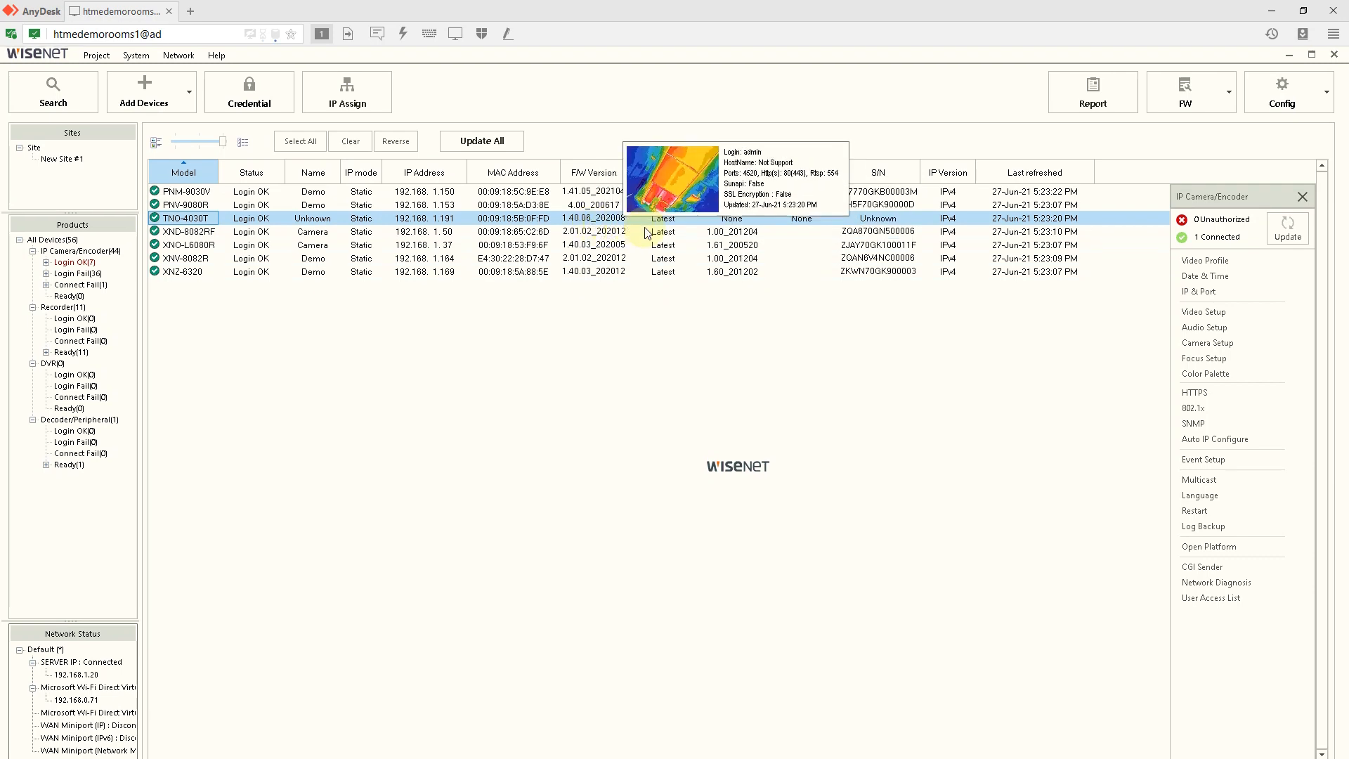